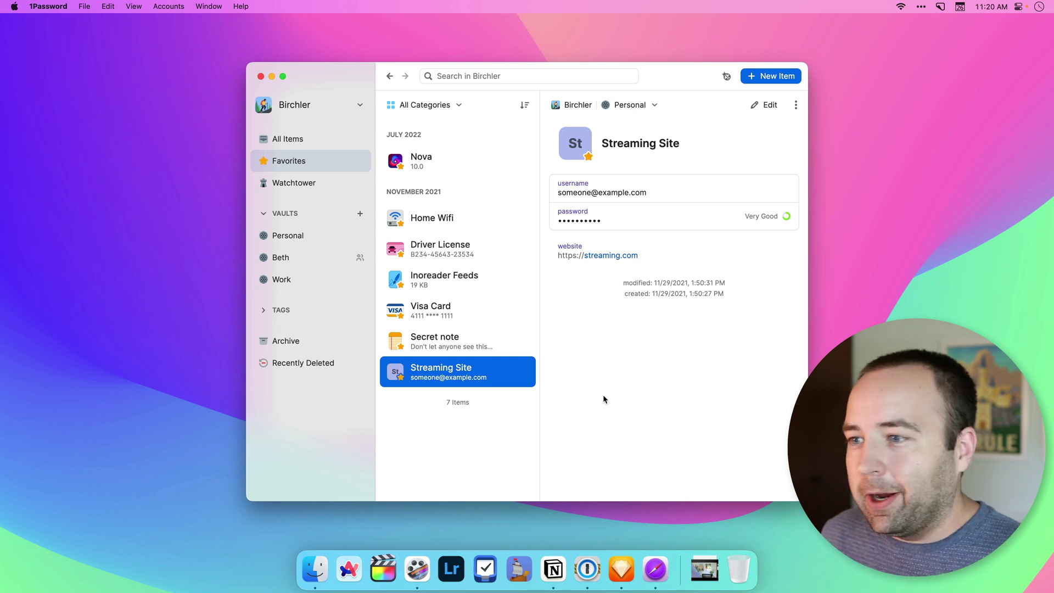
Step: Review the Inoreader Feeds, Home Wifi and Nova items in 1Password, then close its window
mouse_move(643, 247)
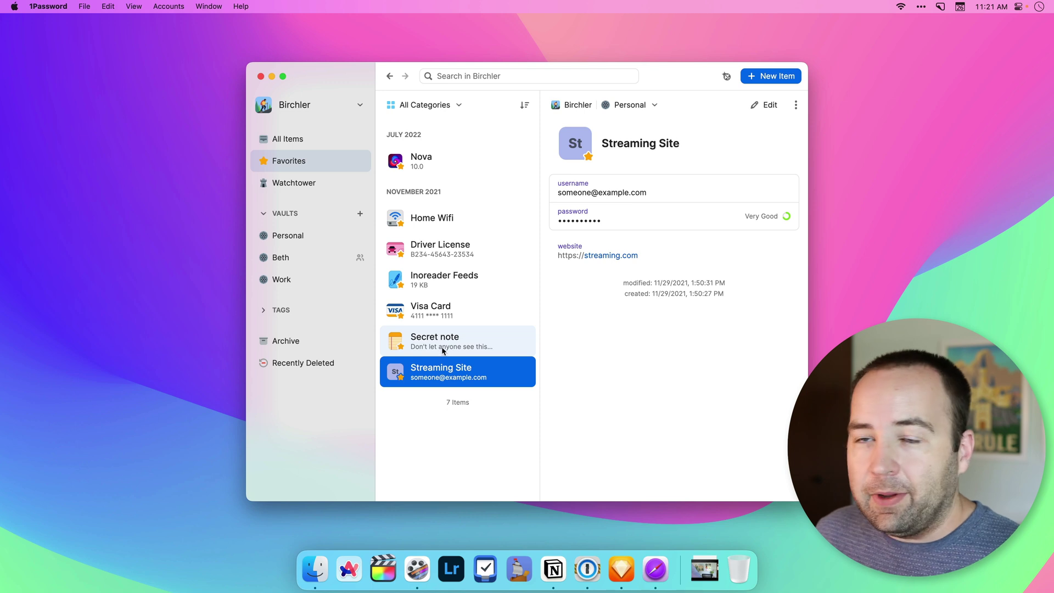
click(447, 286)
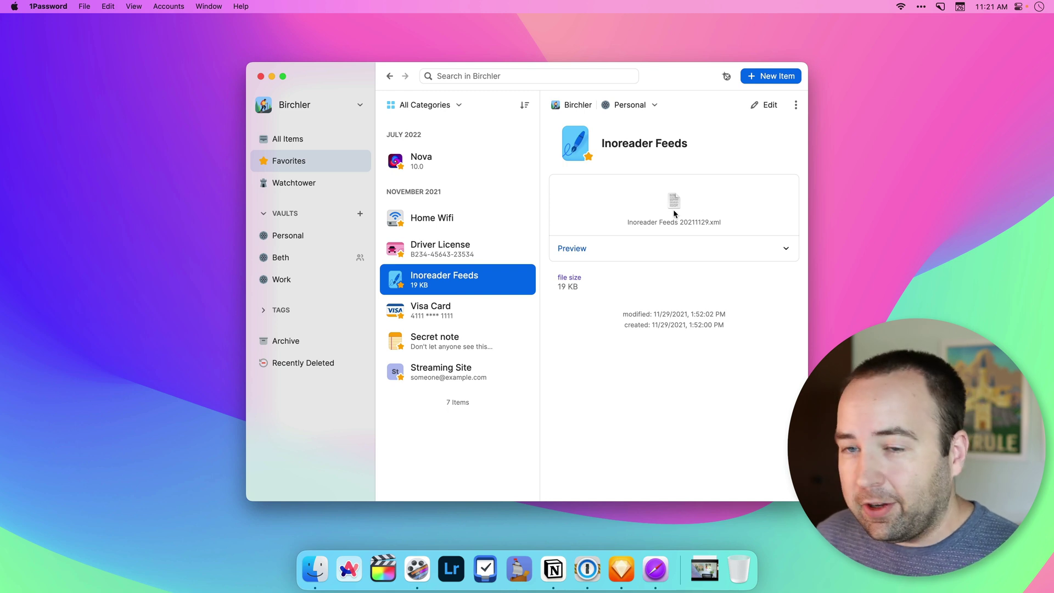
click(430, 218)
click(418, 157)
mouse_move(609, 281)
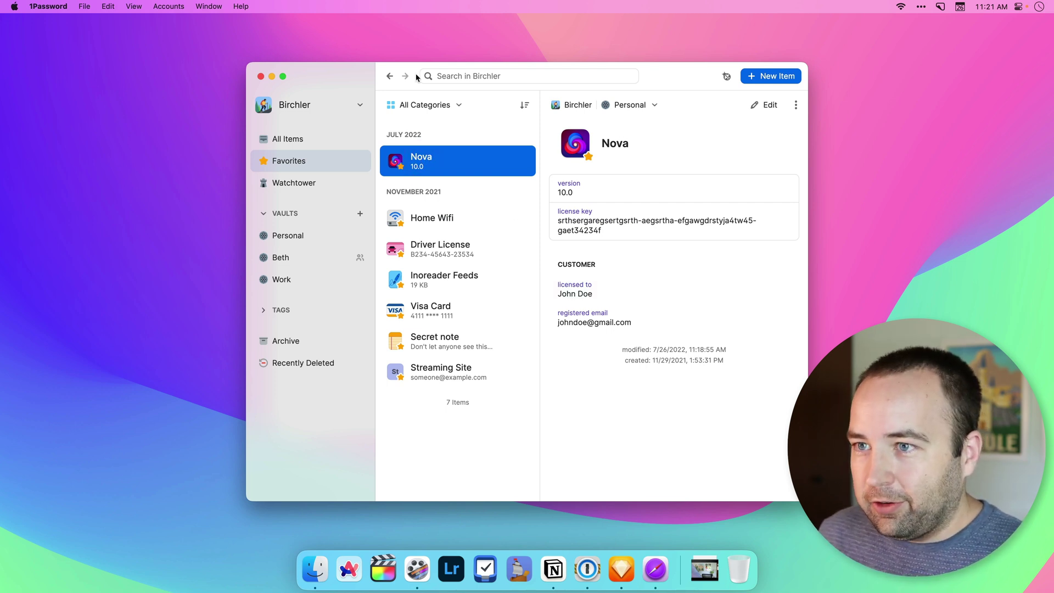
click(261, 76)
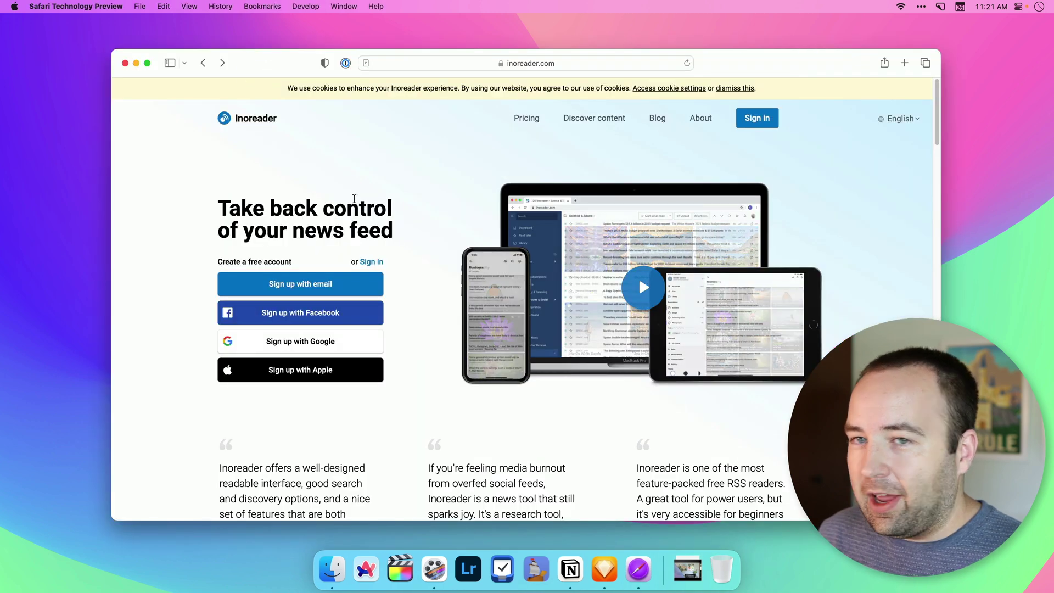
Step: Sign in to Inoreader with the 1Password-suggested login, then hide Safari with ⌘H
click(757, 118)
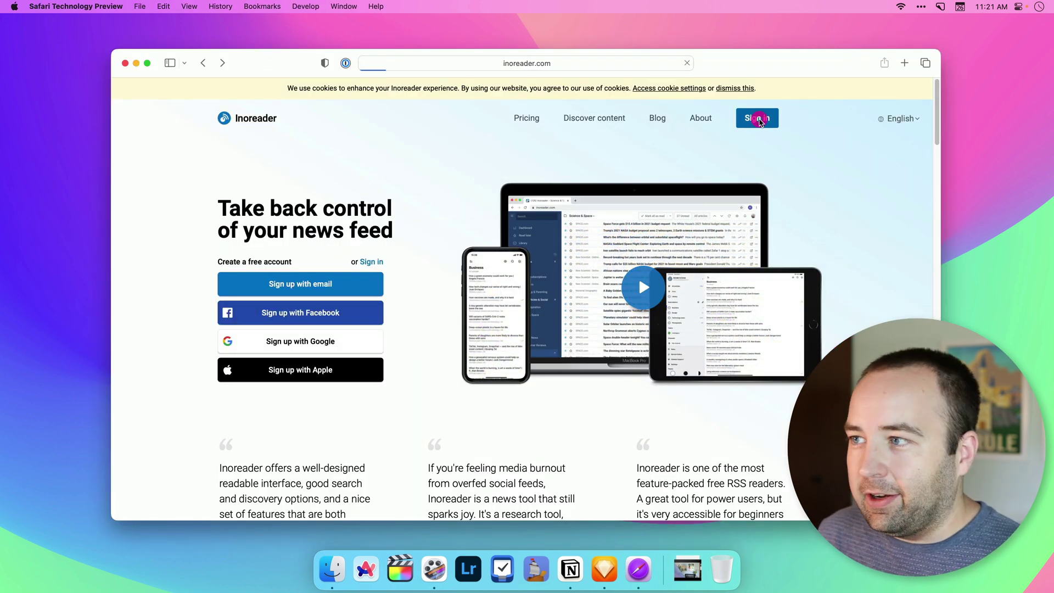
click(531, 263)
click(520, 330)
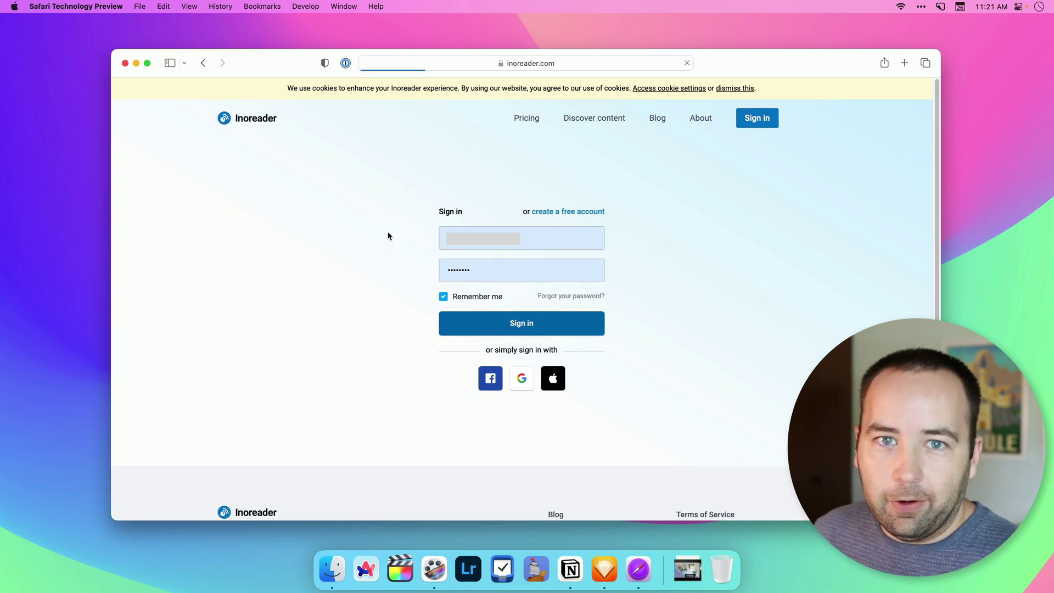
key(super+h)
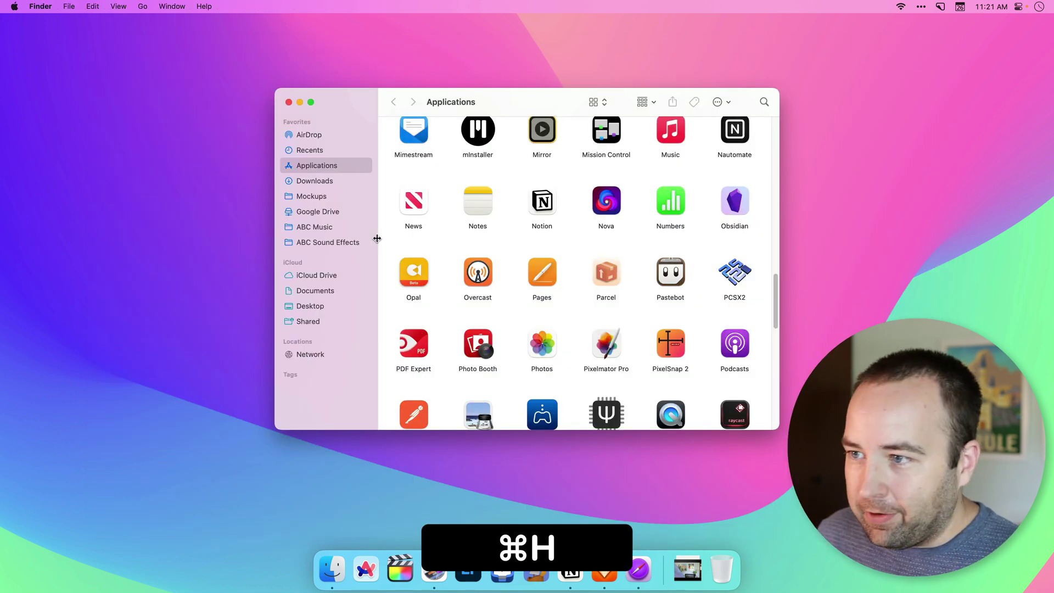
Step: Close the Applications folder and autofill Sketch's sign-in form from the saved 1Password Sketch login
key(super+w)
click(463, 261)
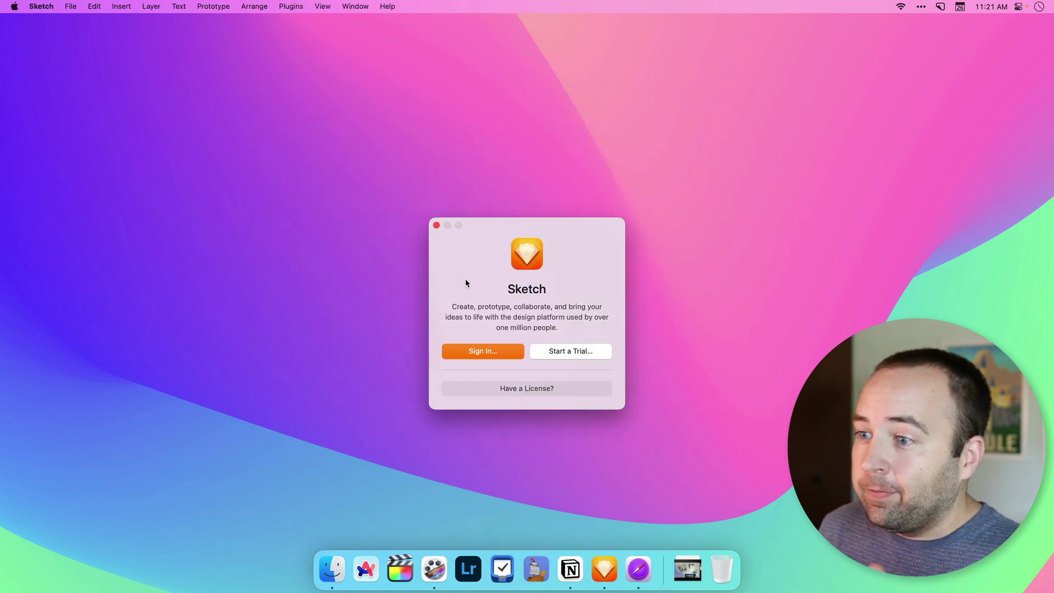
click(483, 351)
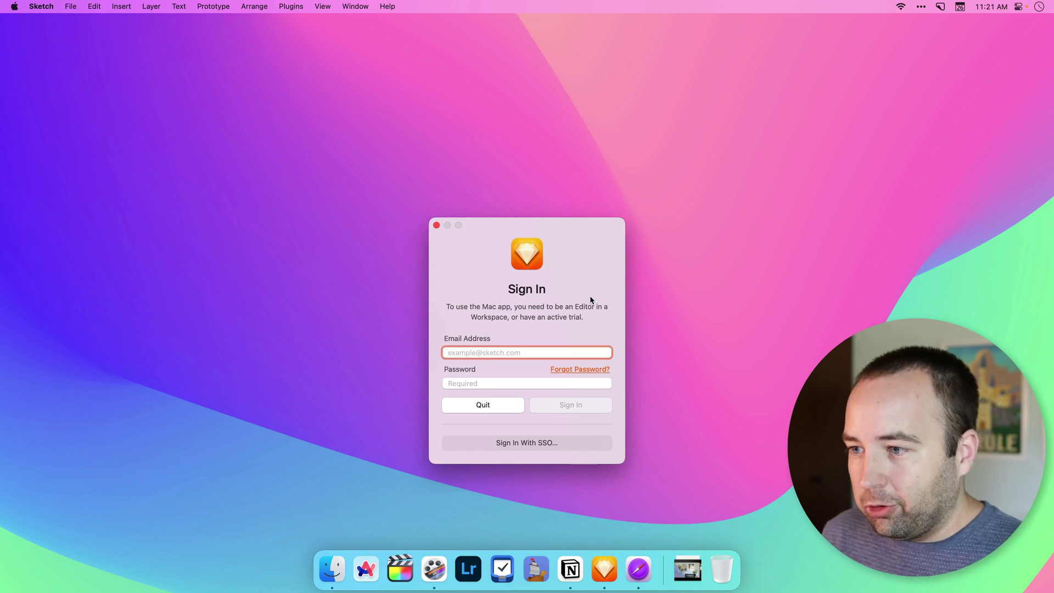
key(shift+super+space)
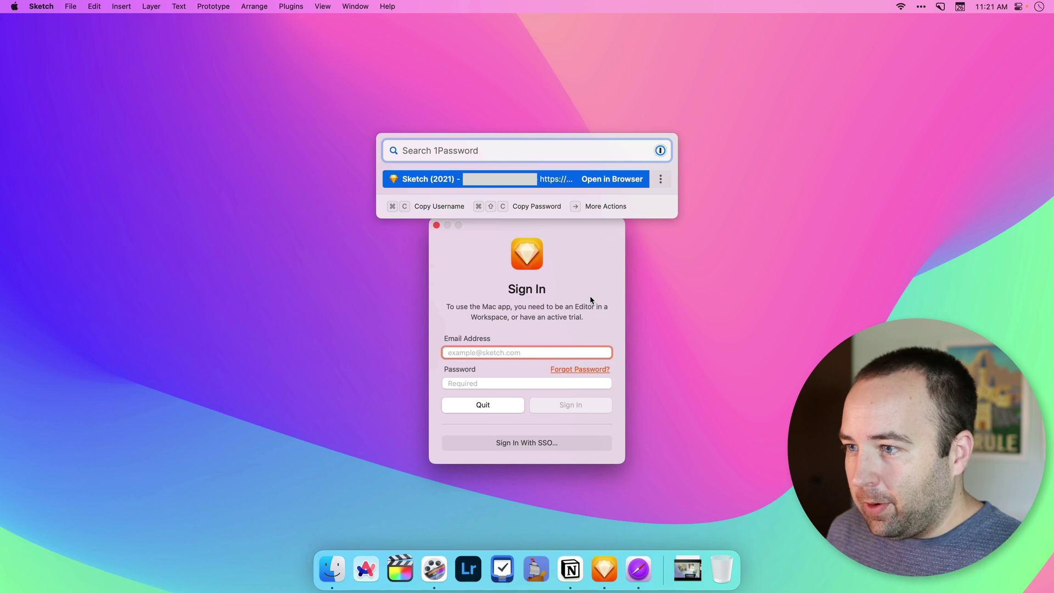
key(Right)
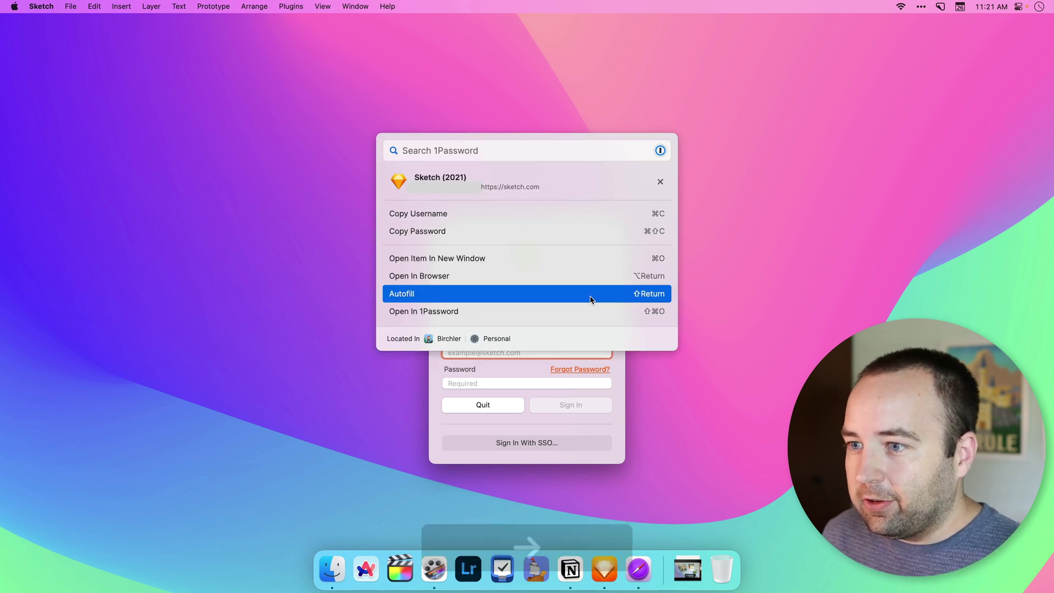
key(Down)
key(Return)
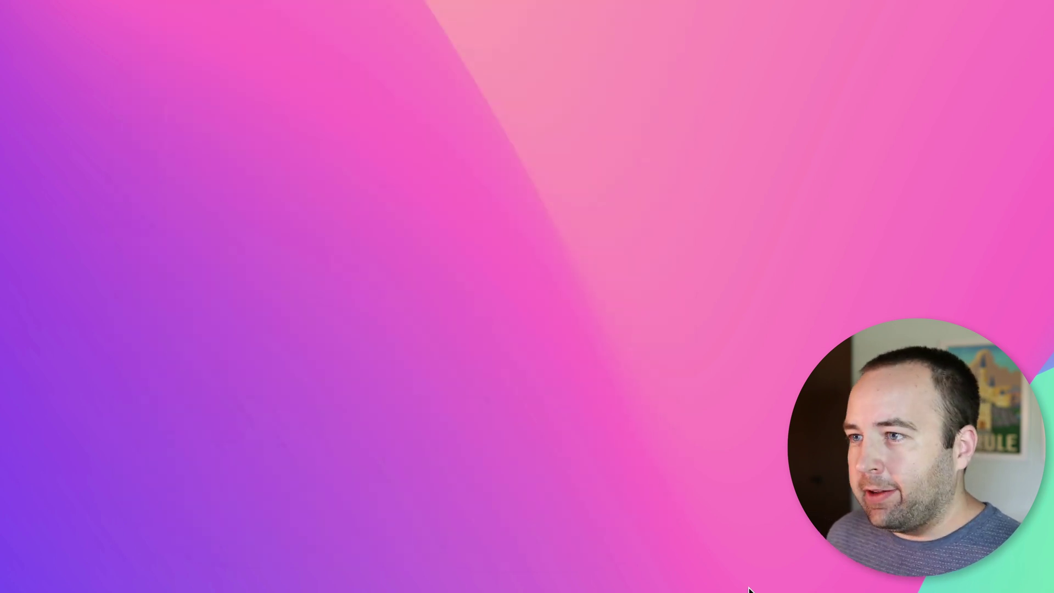
Step: Open Raycast with ⌥Space, browse suggestions, try 'safar' and 'arc' queries, then clear the search
key(alt+space)
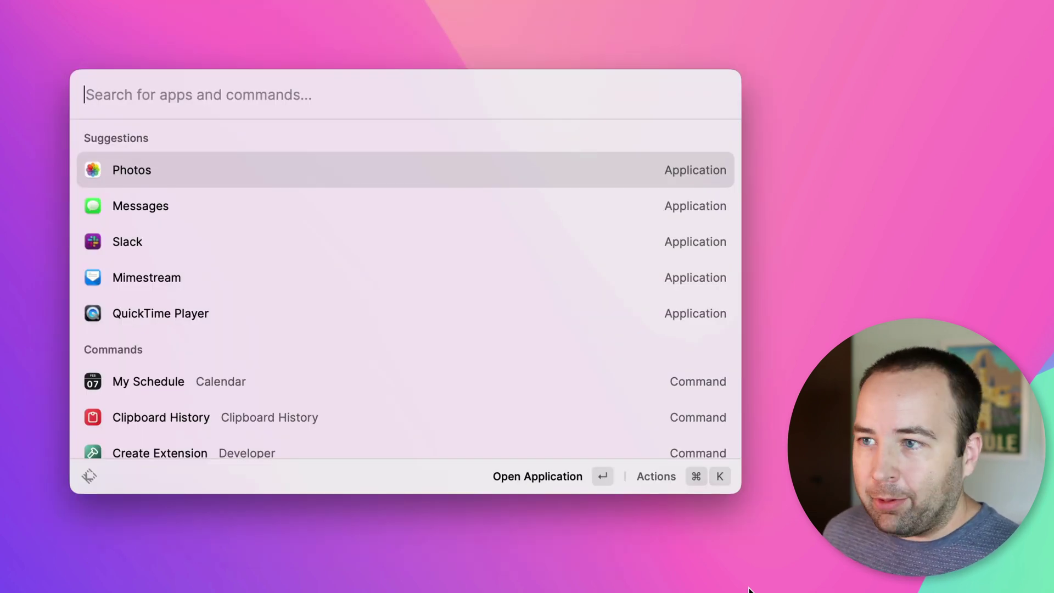
key(Down)
key(Down)
key(Down)
key(Down)
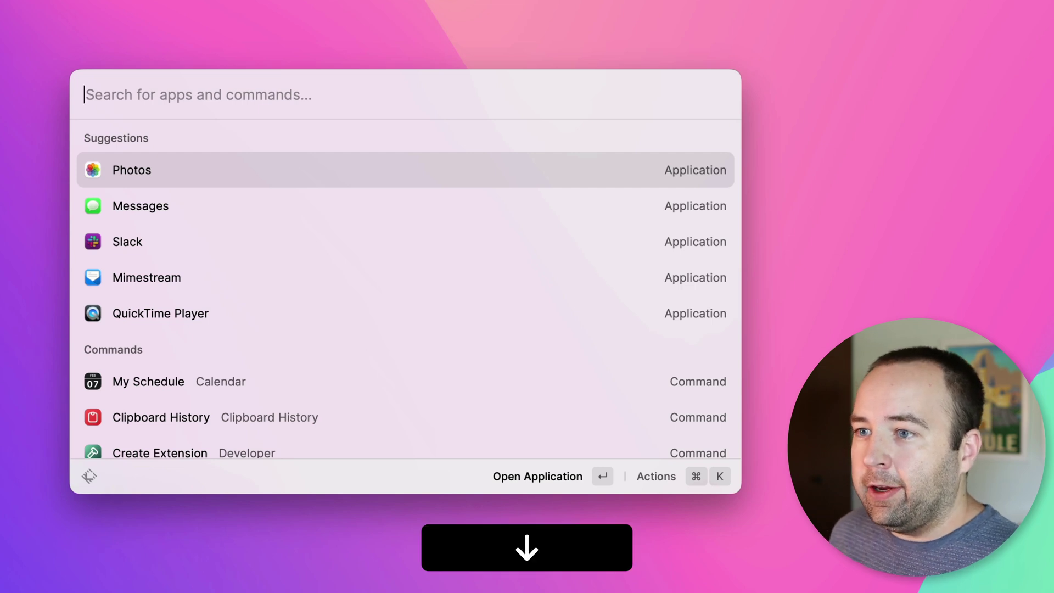
key(Up)
key(Up)
key(Up)
key(Up)
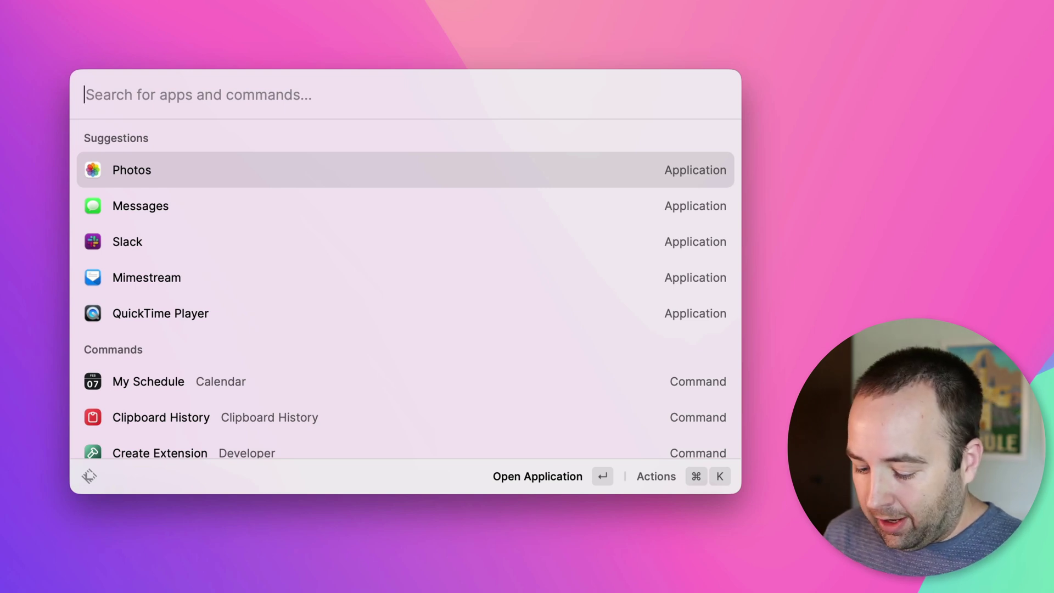
text(safar)
key(super+r)
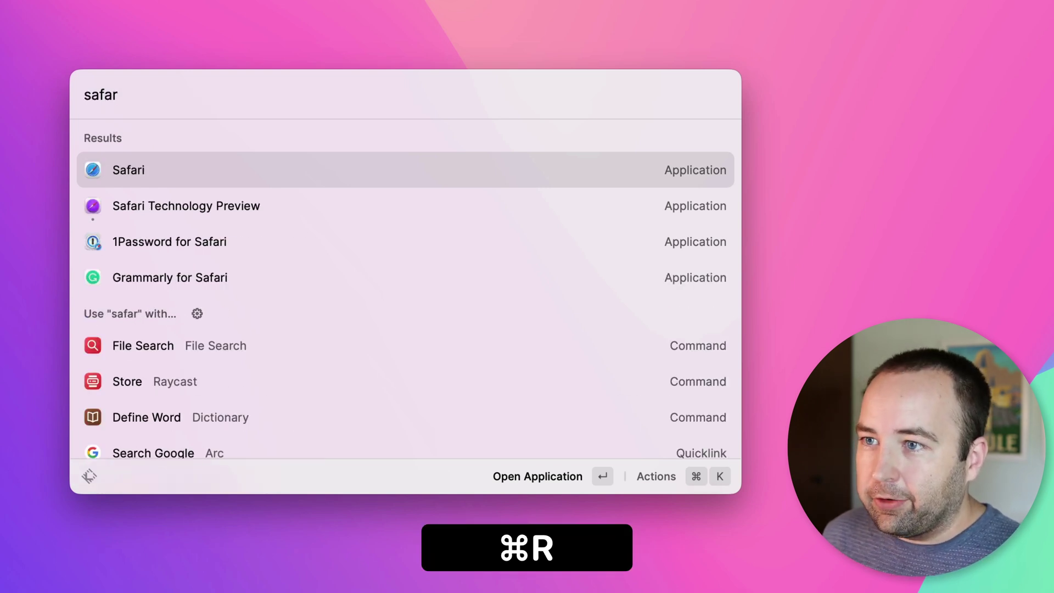
key(super+a)
text(arc)
key(super+BackSpace)
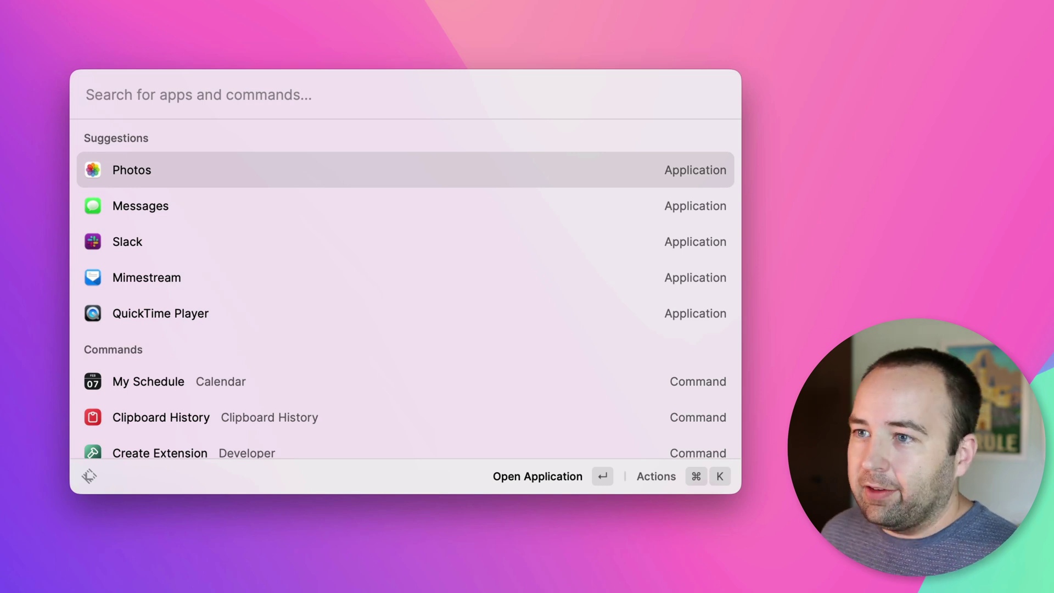
Step: Search 'form' in Raycast and open the F1 Driver Standings command, then back out
text(form)
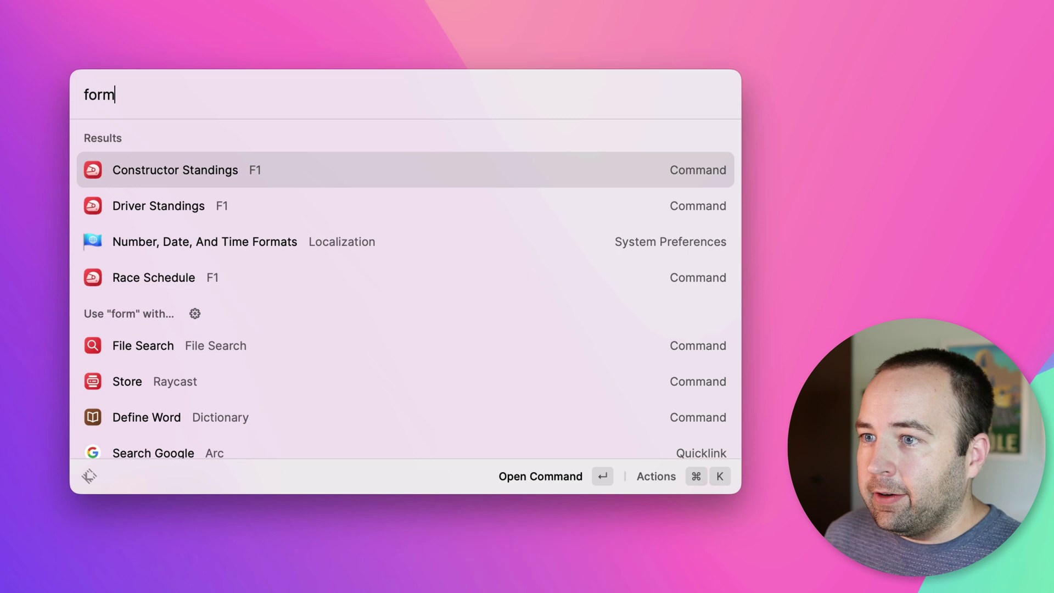
key(Down)
key(Return)
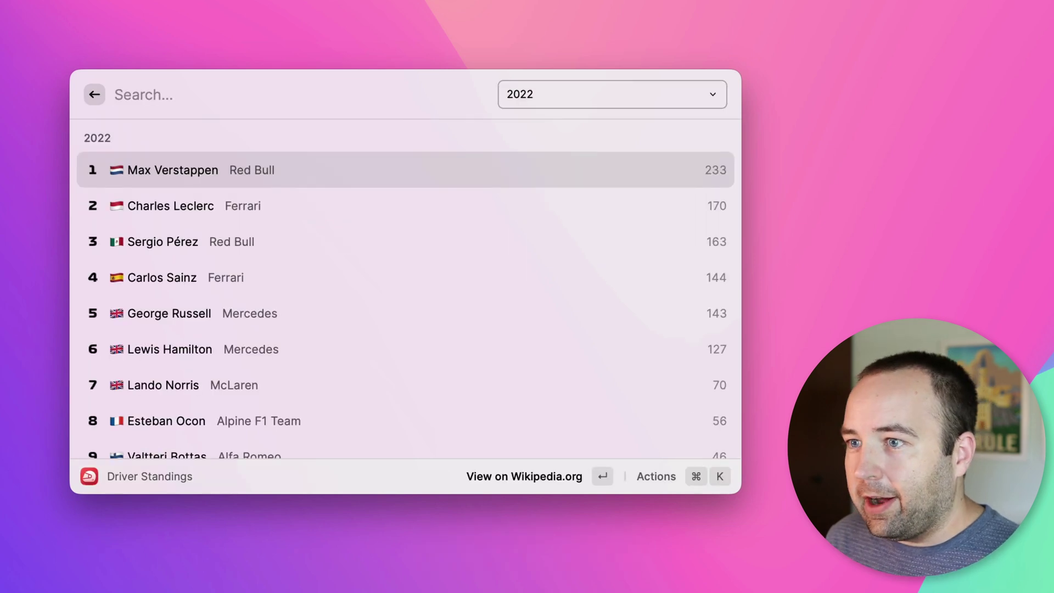
key(Escape)
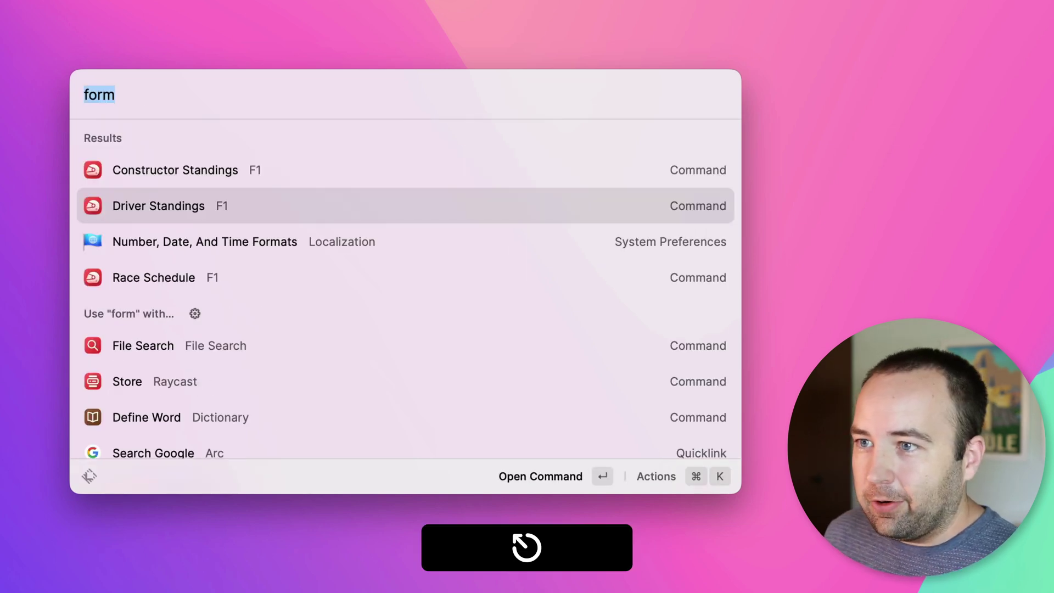
Step: Search Giphy for 'hooray' GIFs, return to main search, and search 'rain'
text(gif)
key(Return)
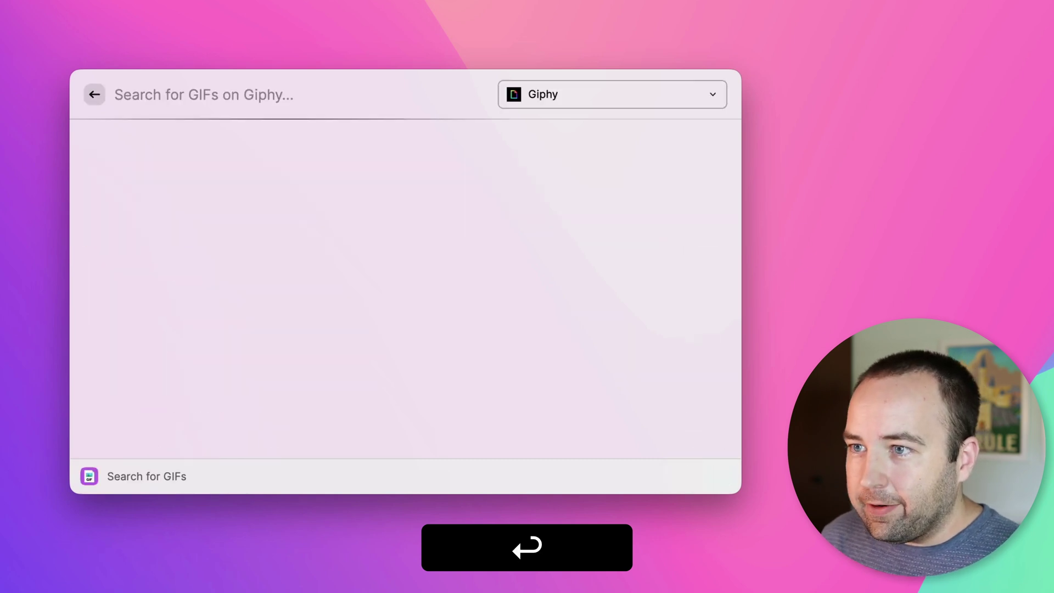
text(hooray)
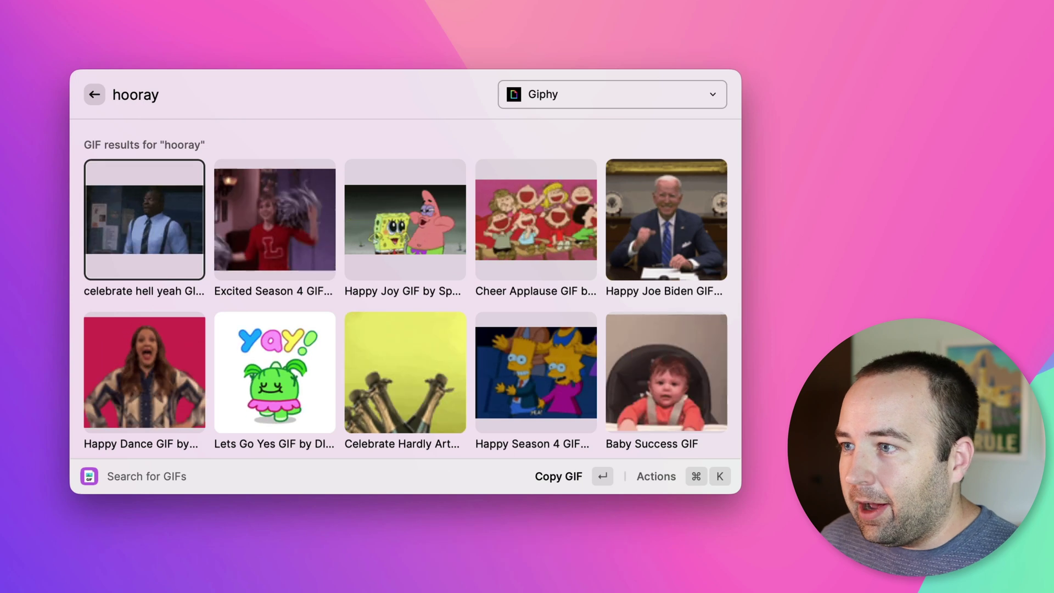
key(Right)
key(Right)
key(Right)
key(Left)
key(Left)
key(Left)
key(Escape)
key(Escape)
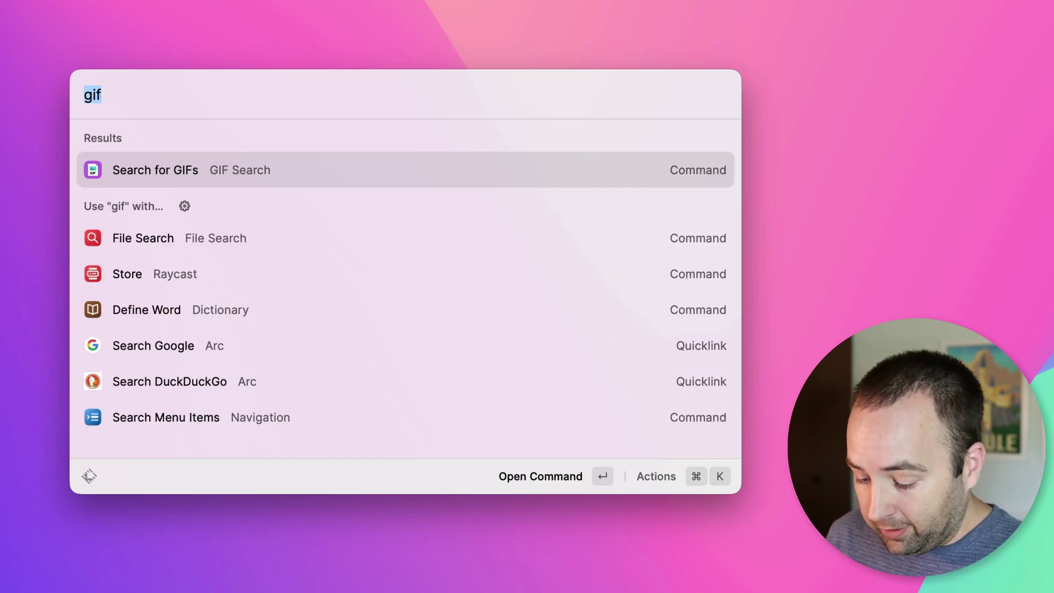
text(rain)
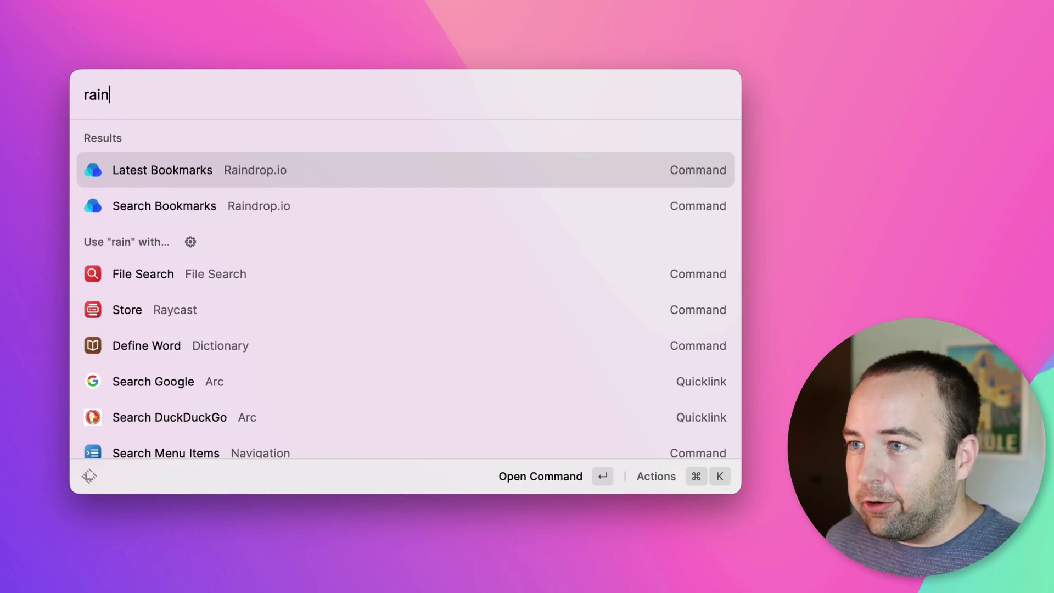
Step: Browse the Raindrop.io Latest Bookmarks list, then exit it and clear the 'rain' query
key(Down)
key(Down)
key(Up)
key(Up)
key(Return)
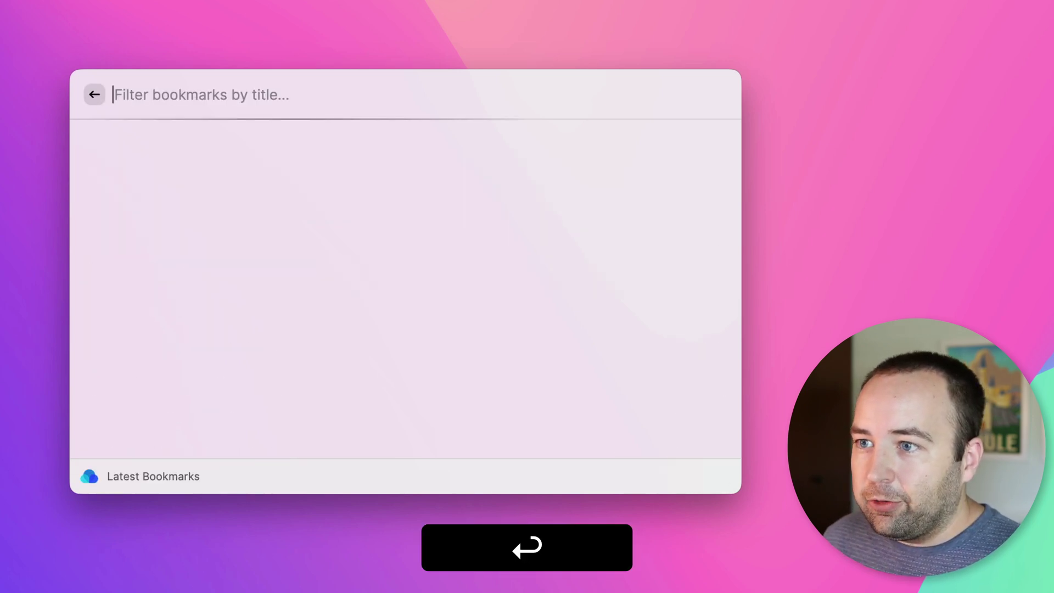
key(Down)
key(Down)
key(Down)
key(Down)
key(Down)
key(Up)
key(Up)
key(Up)
key(Up)
key(Up)
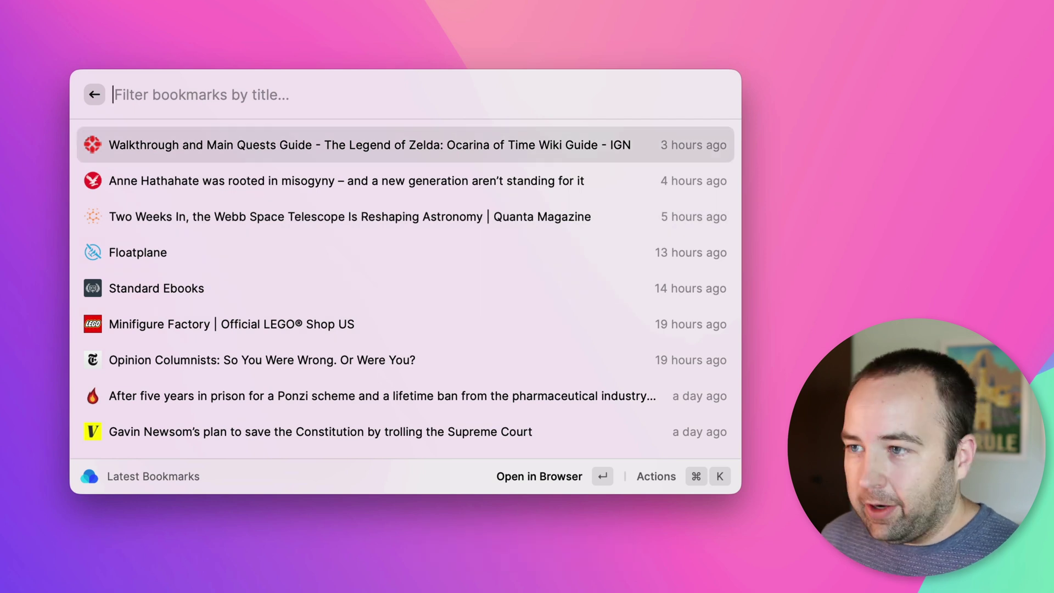
key(Escape)
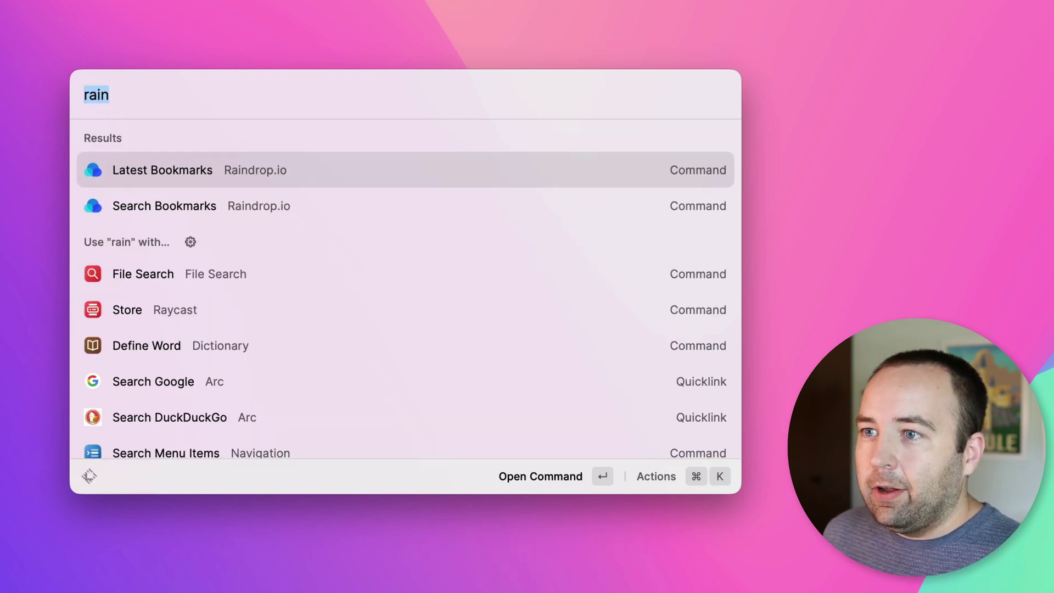
key(Escape)
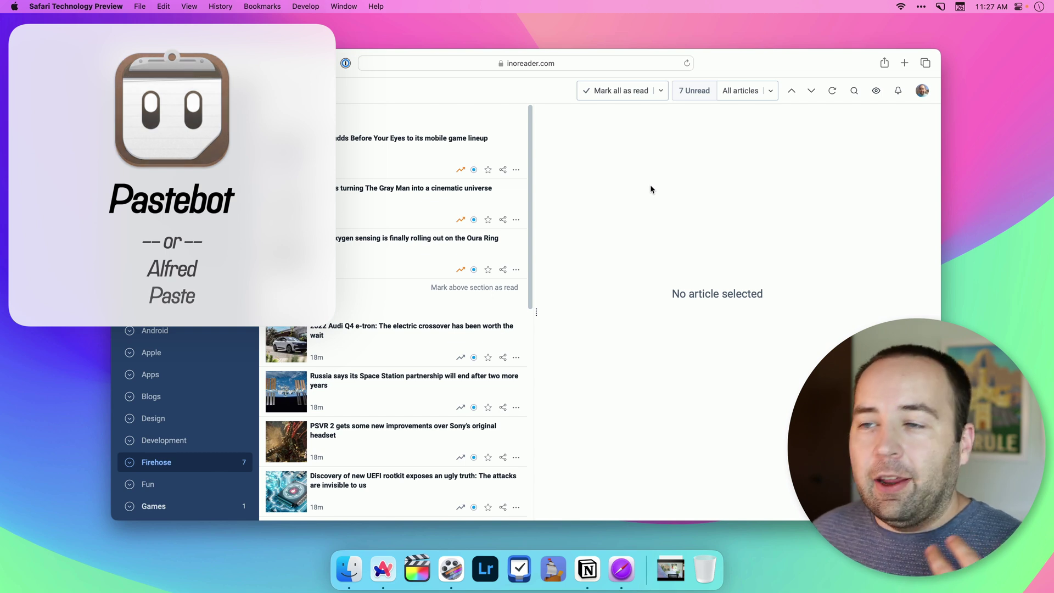
Step: Open the Verge article on Netflix's Before Your Eyes and copy its first link
click(419, 159)
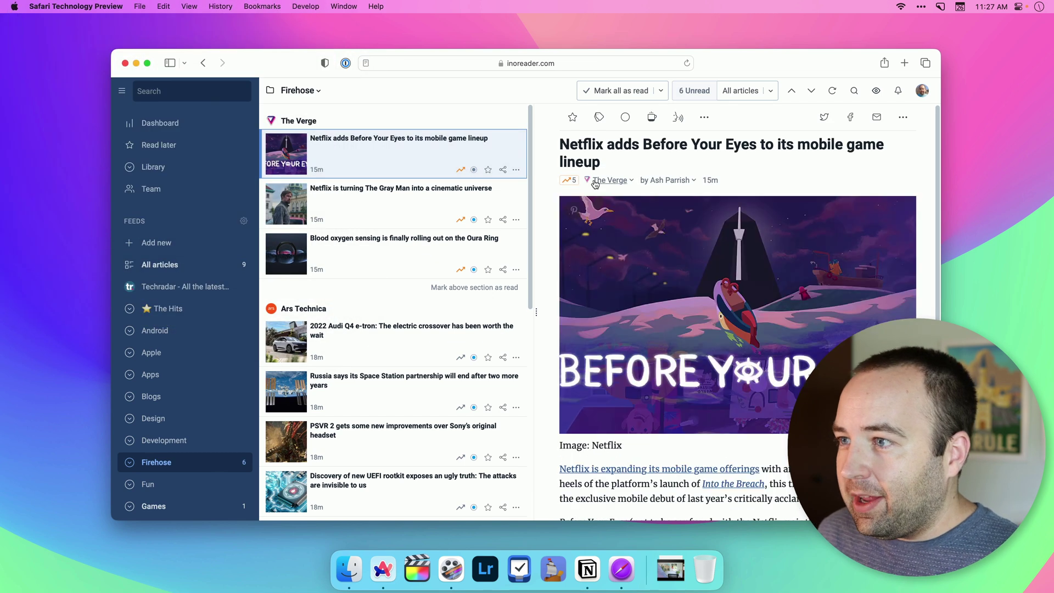
scroll(669, 326, down, 3)
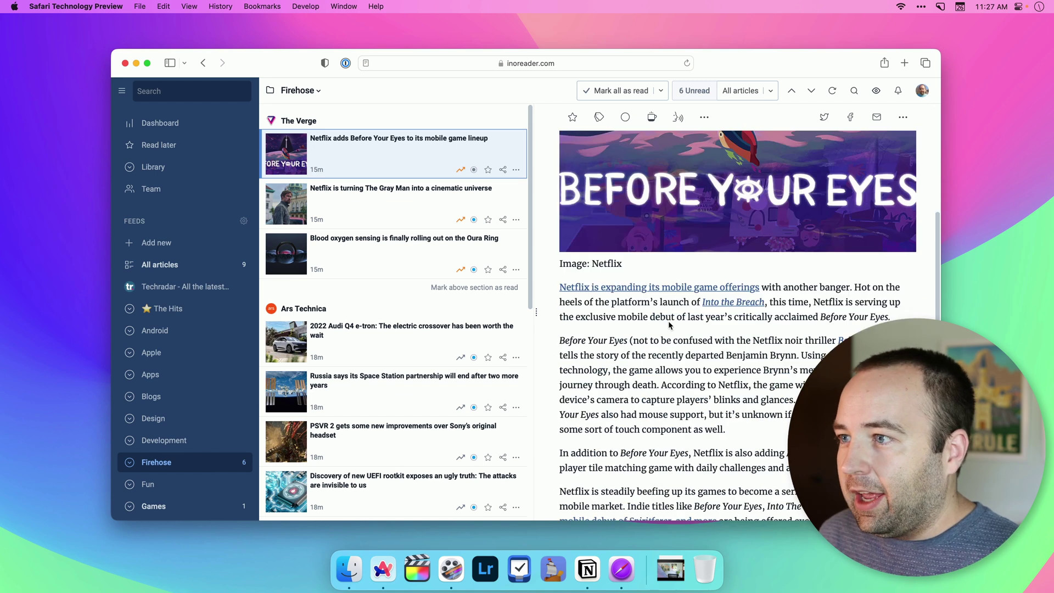
right_click(625, 346)
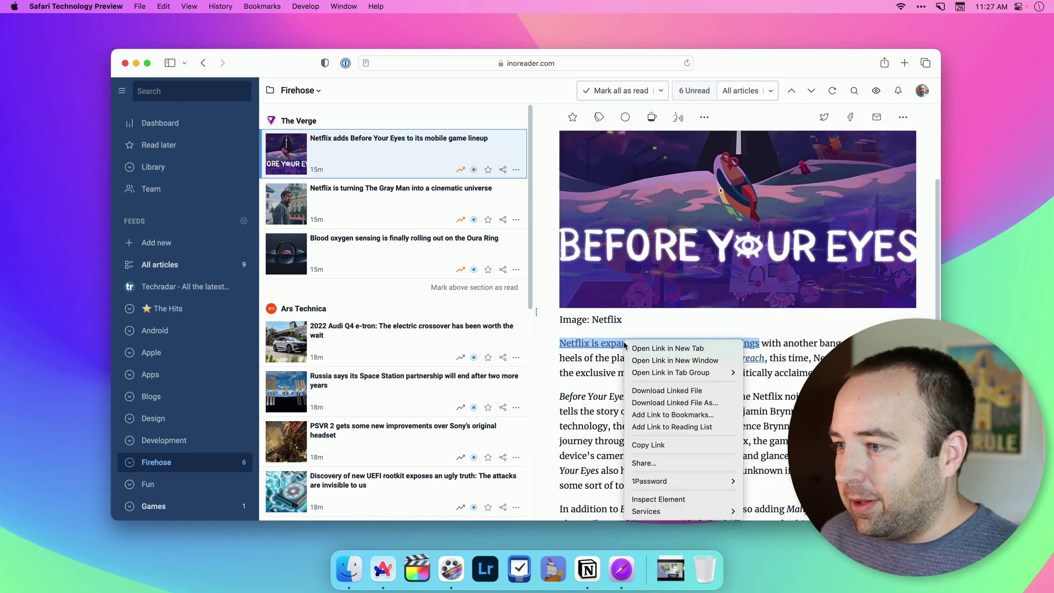
click(664, 441)
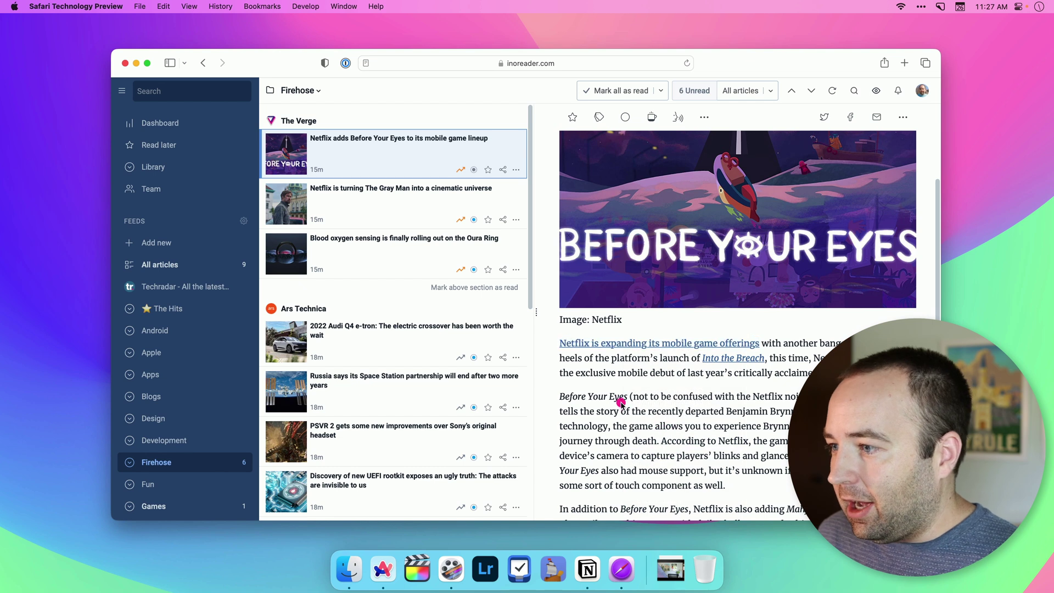
Step: Copy the 'In addition to Before Your Eyes…' Mahjong Solitaire paragraph
scroll(621, 402, down, 4)
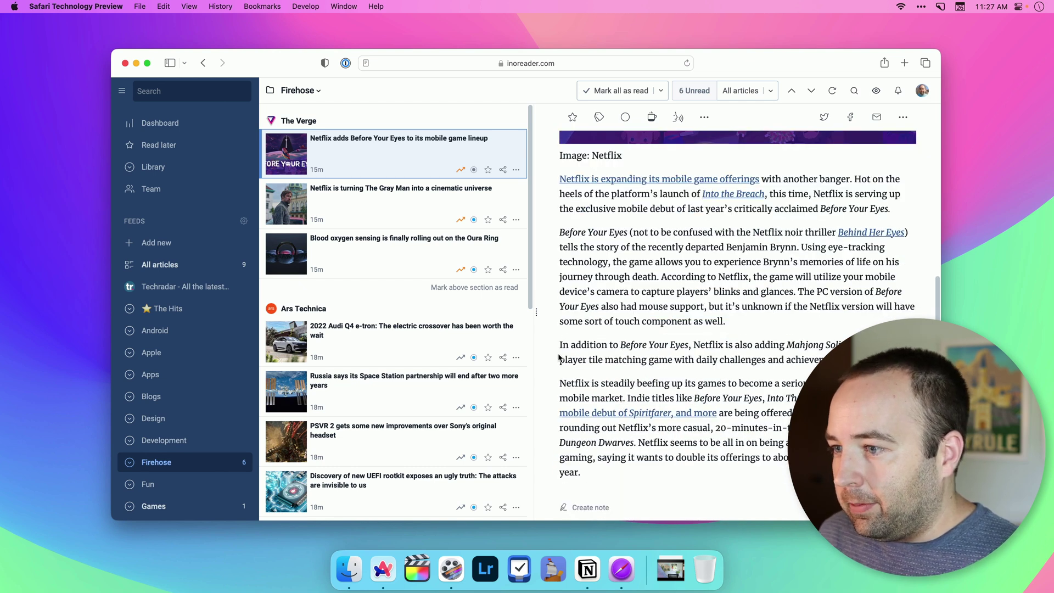
drag(566, 345, 848, 361)
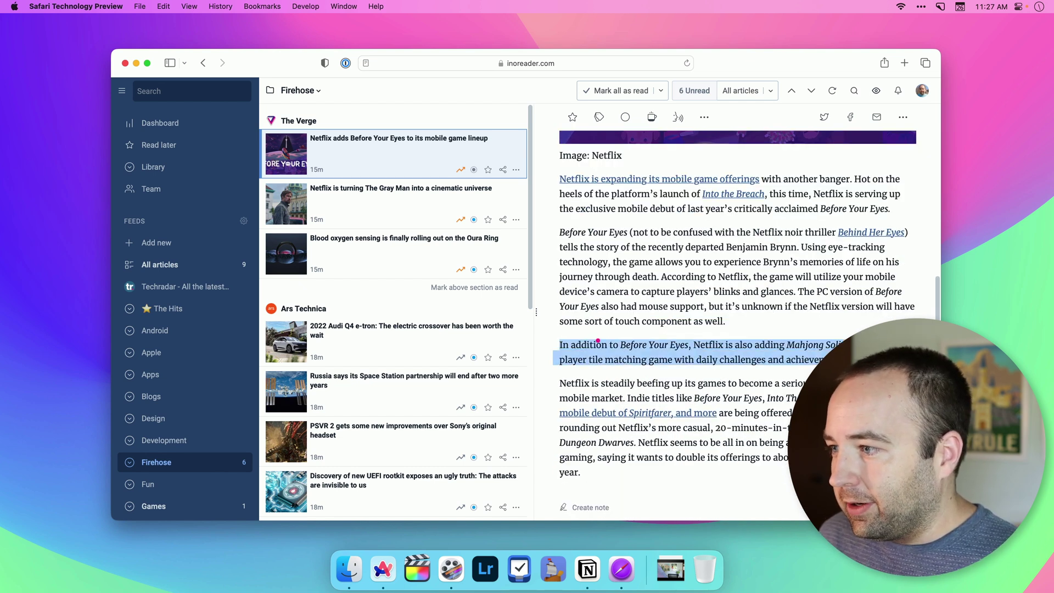
right_click(689, 341)
click(669, 335)
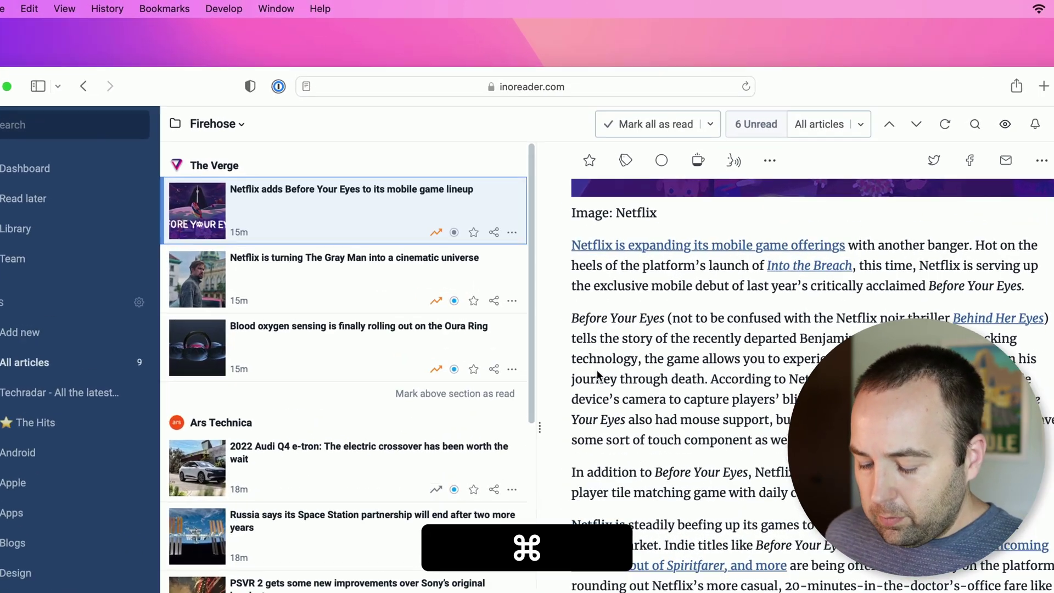
key(super+t)
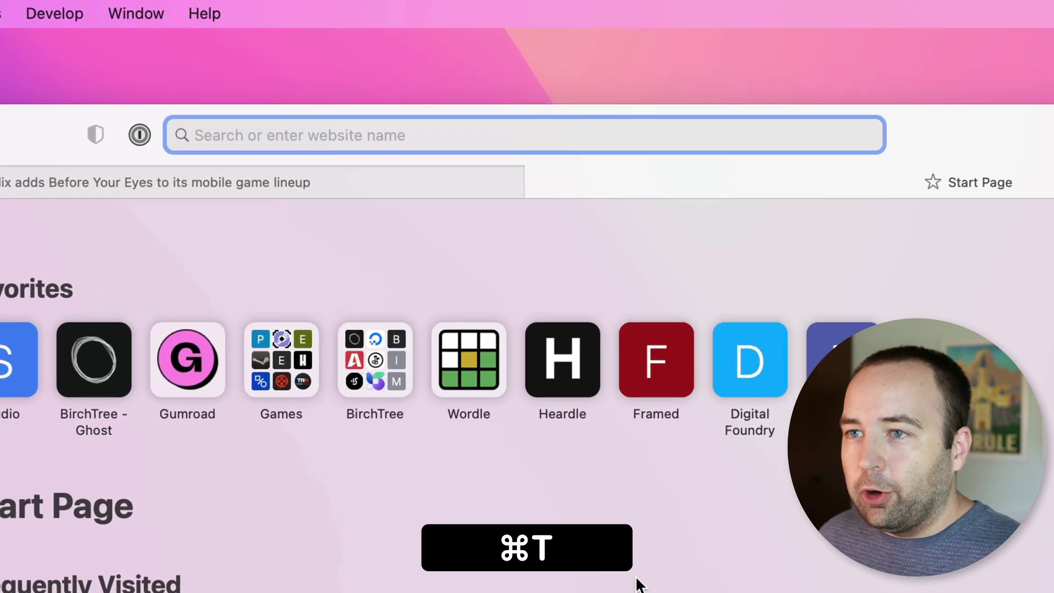
Step: Paste the netflix.com news link from Pastebot's clipboard history into the new tab and load it
key(super+v)
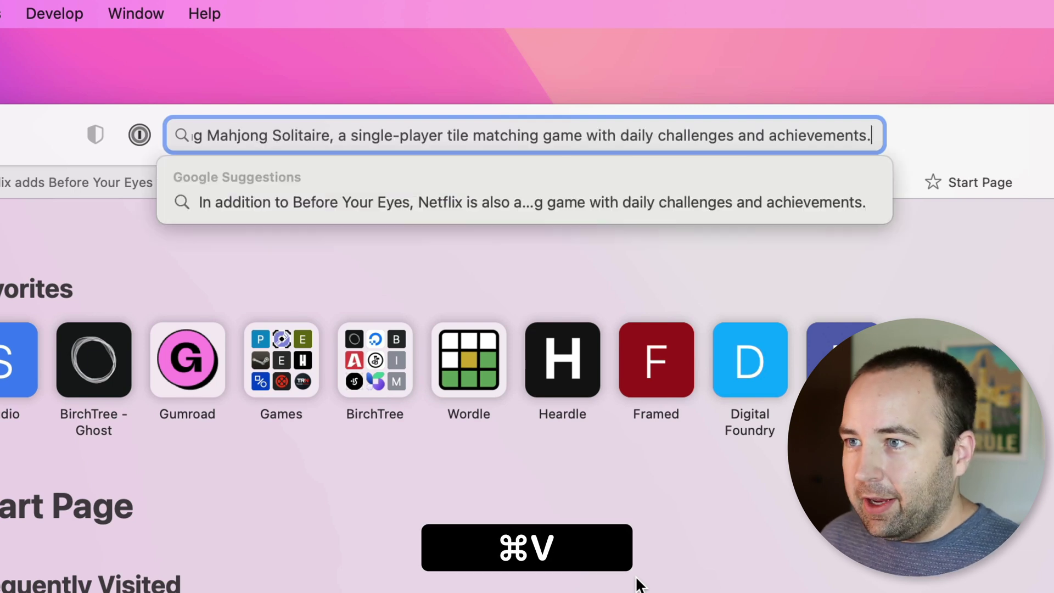
key(super+BackSpace)
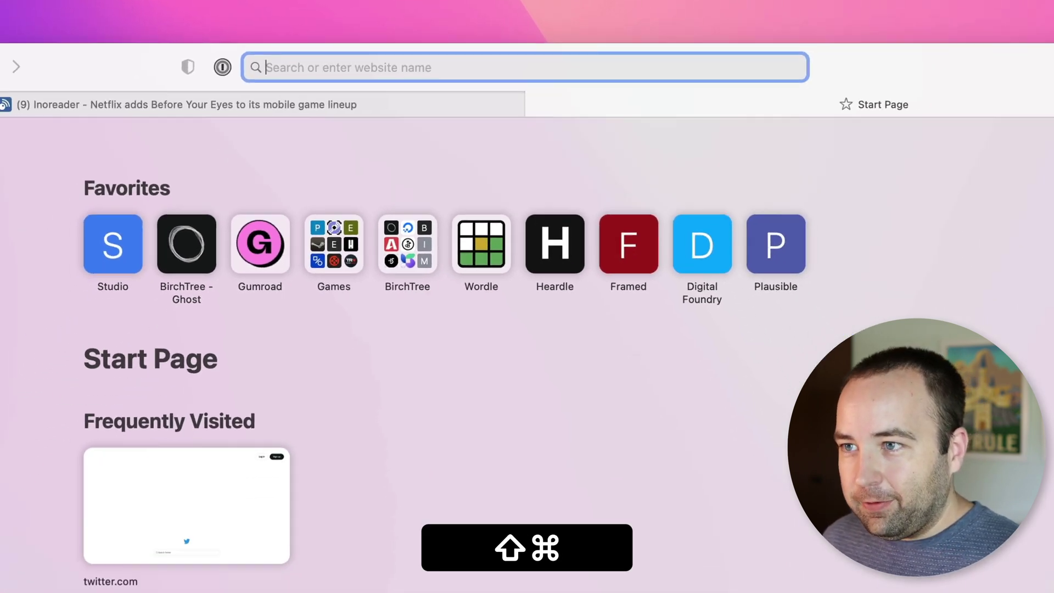
key(shift+super+v)
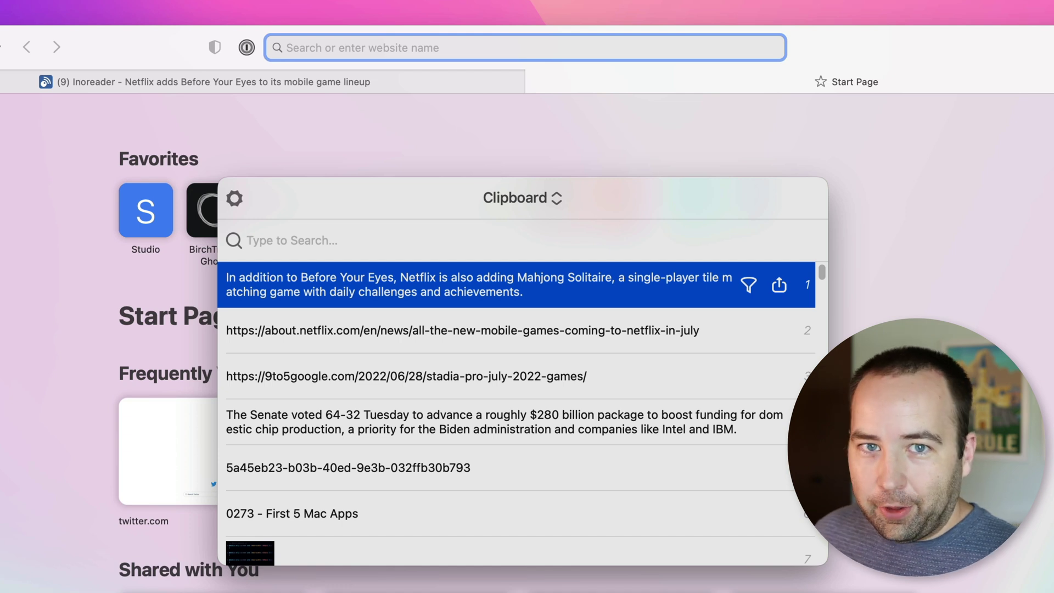
key(Down)
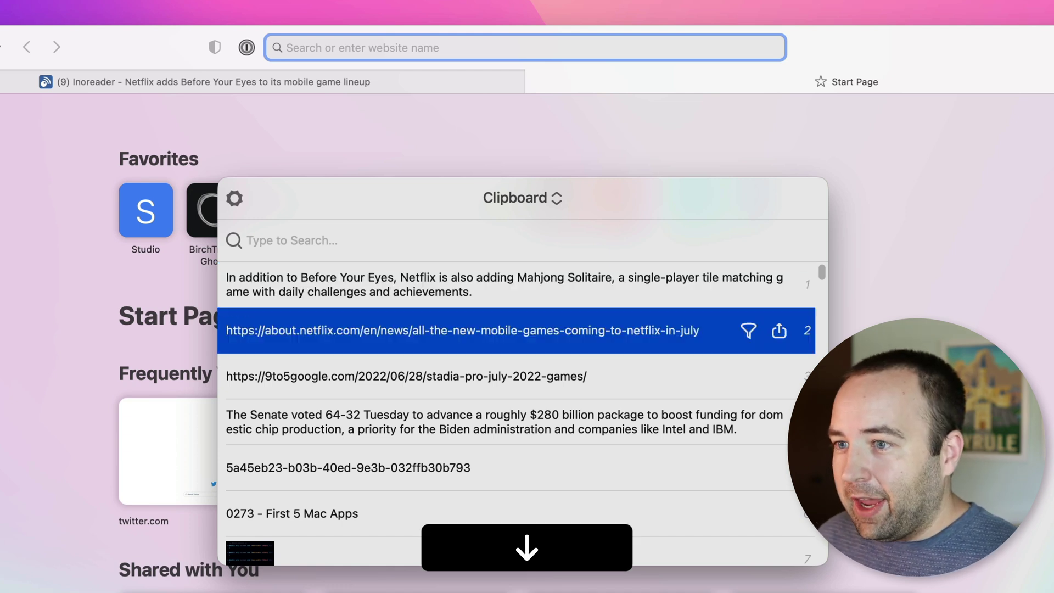
key(Return)
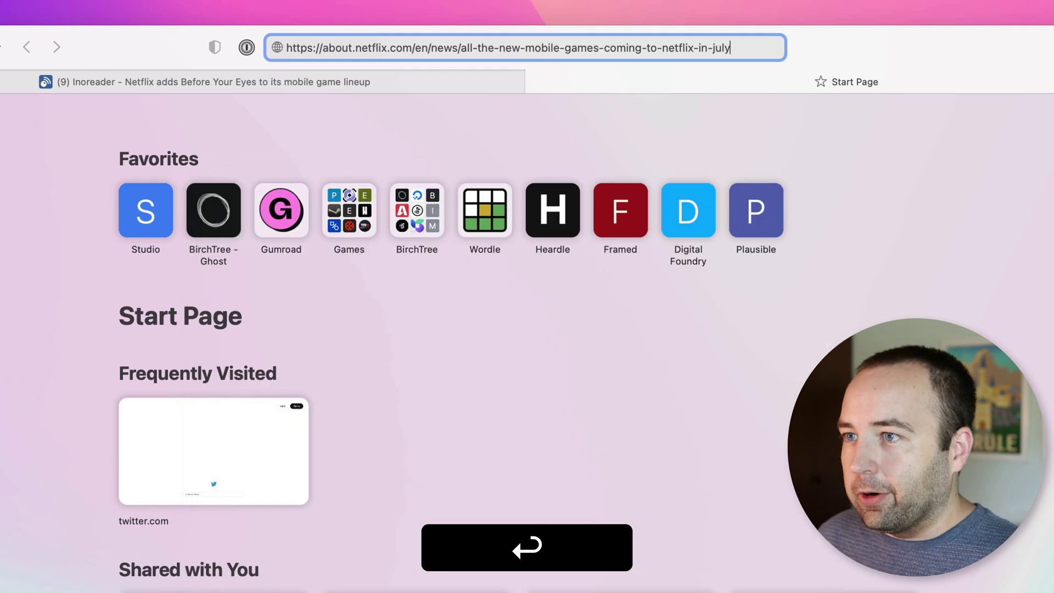
key(Return)
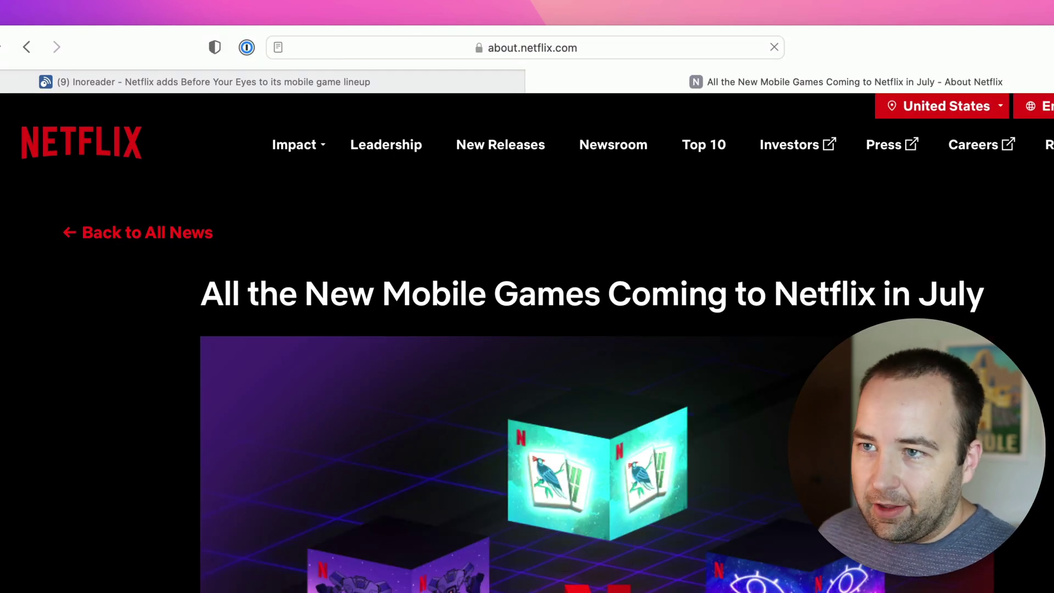
key(alt+space)
Step: Launch TextEdit from Raycast and start a new blank document
text(test)
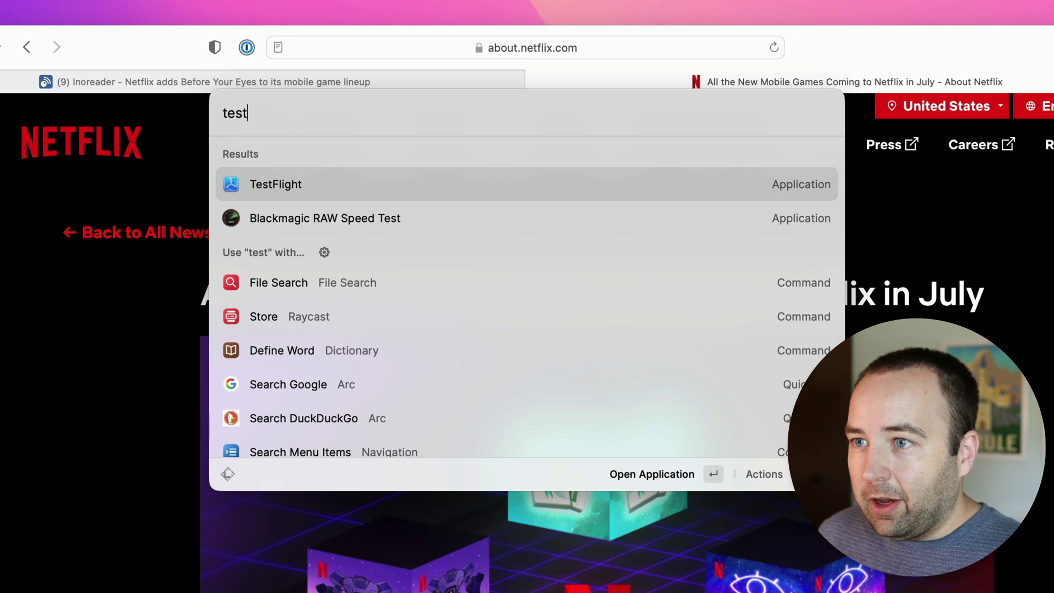
key(Left)
key(shift+Left)
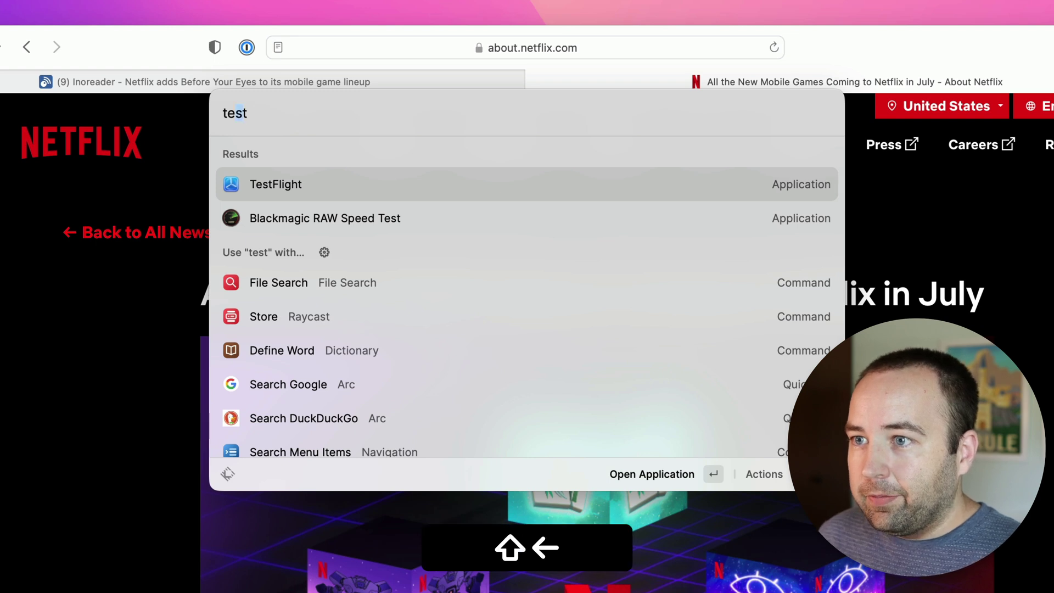
text(x)
key(Return)
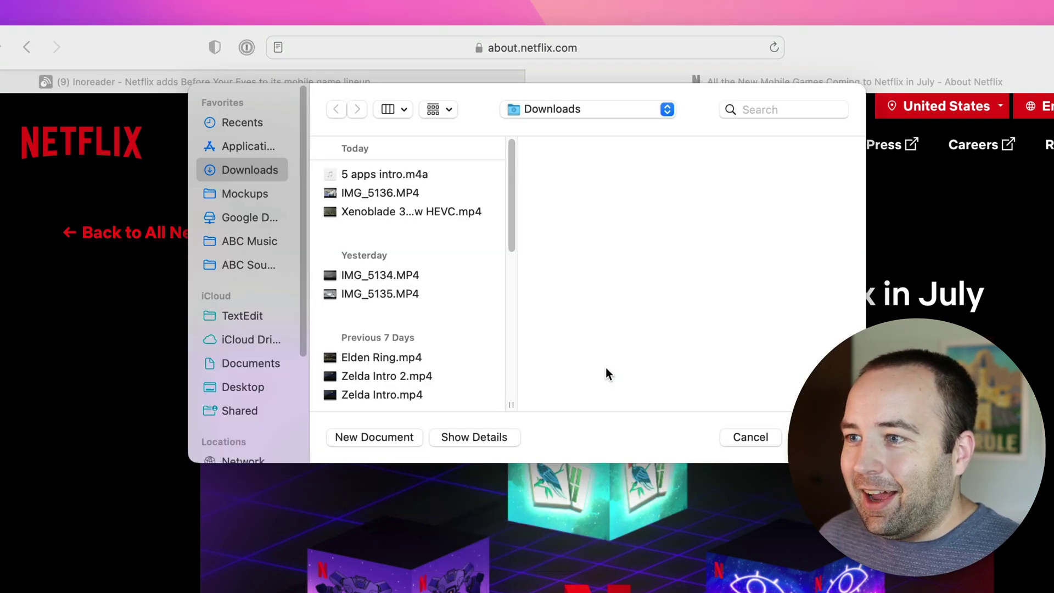
key(shift+super+n)
Step: Paste the Before Your Eyes sentence from Pastebot, centre the window, and quit discarding the document
key(shift+super+v)
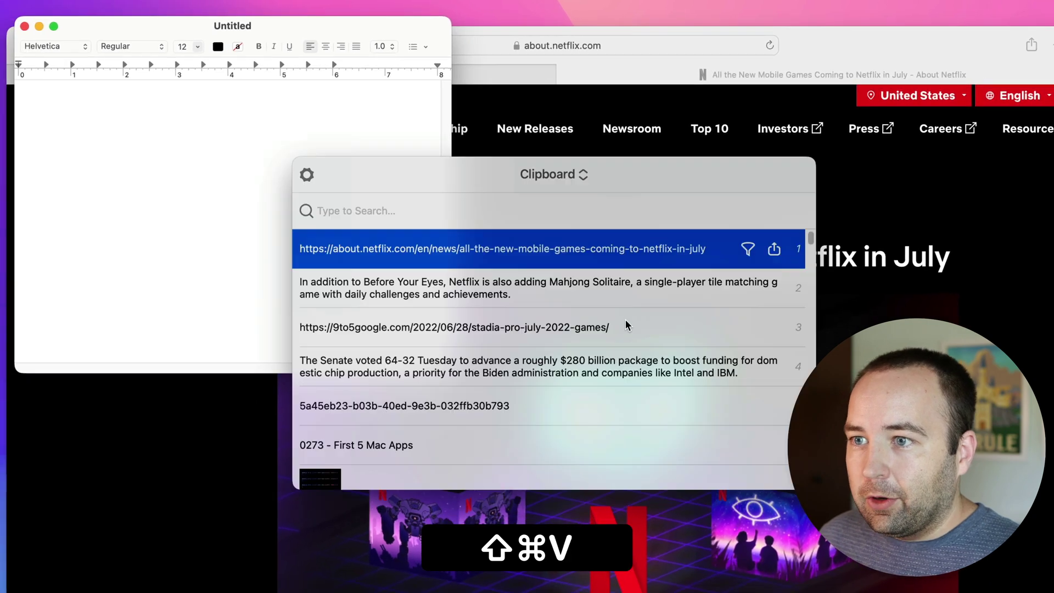
key(Down)
key(Return)
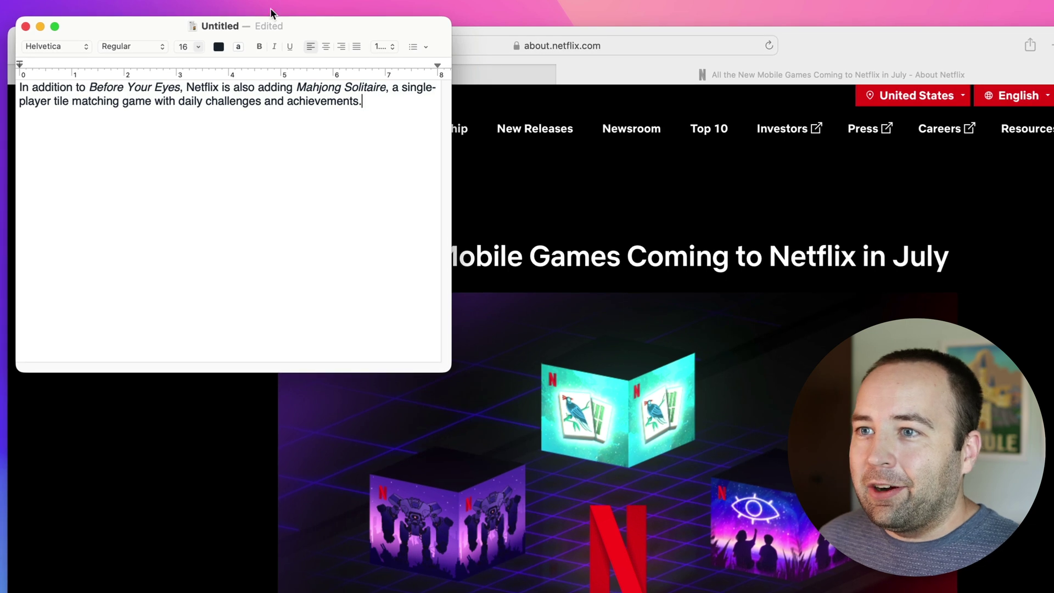
drag(125, 30, 408, 148)
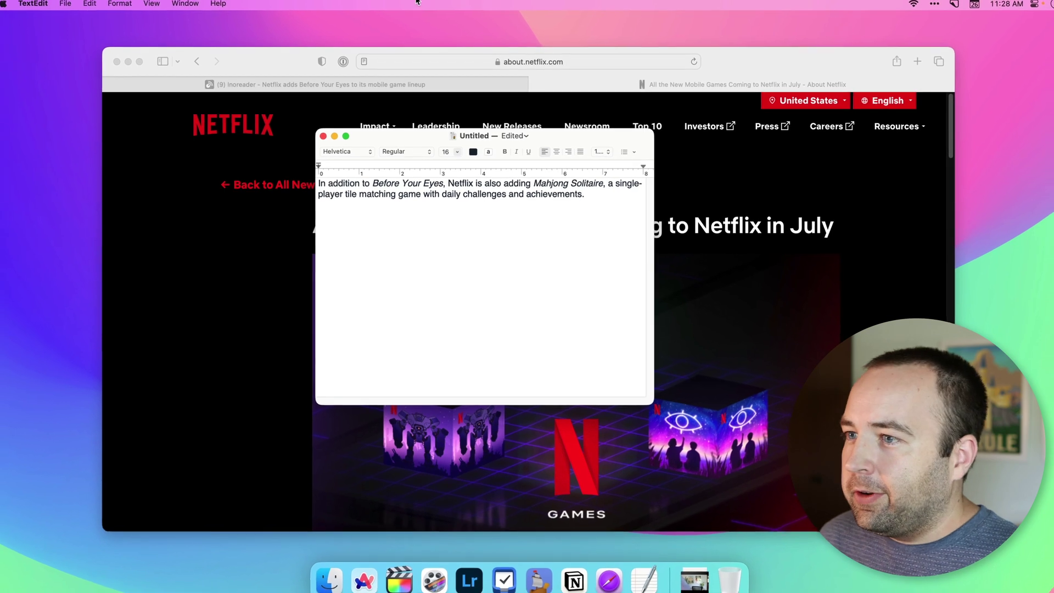
key(super+q)
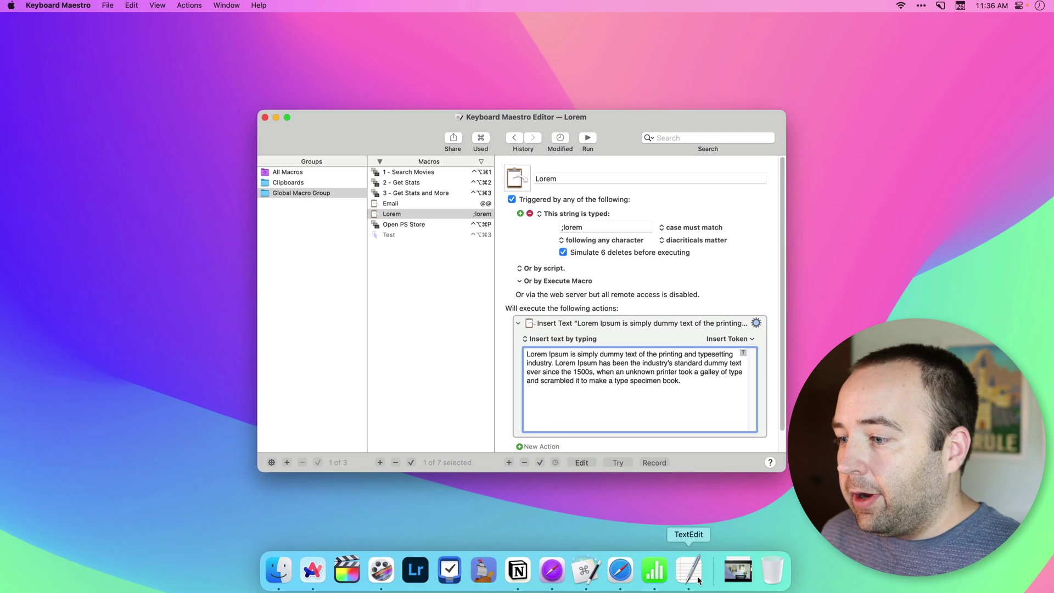
Step: Open a new blank Untitled TextEdit document in front of Keyboard Maestro Editor
click(698, 580)
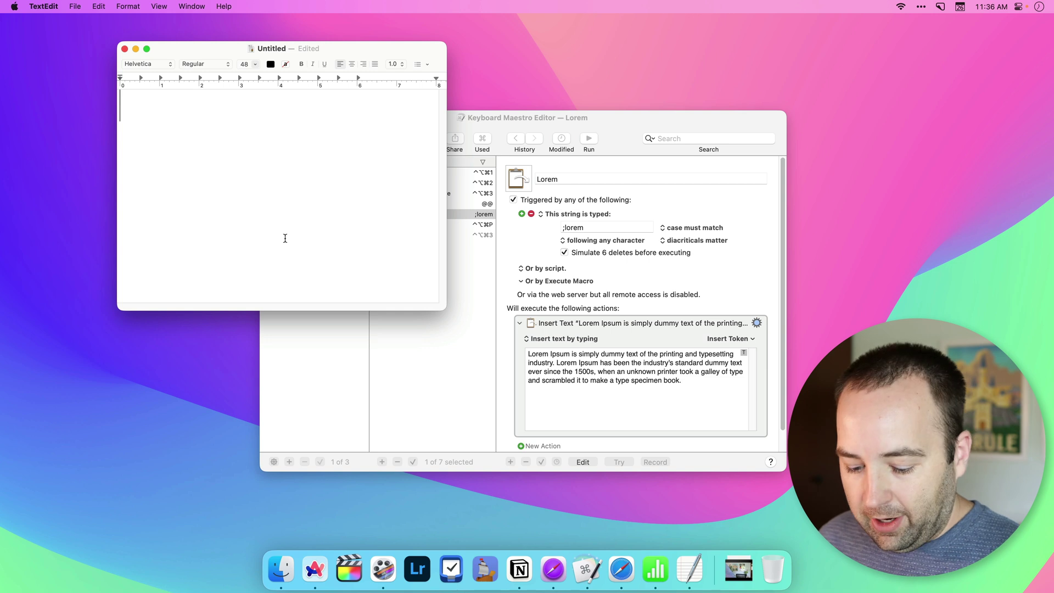
Step: Replace the TextEdit text with the ;lorem snippet's Lorem Ipsum paragraph, then hide TextEdit
text(@)
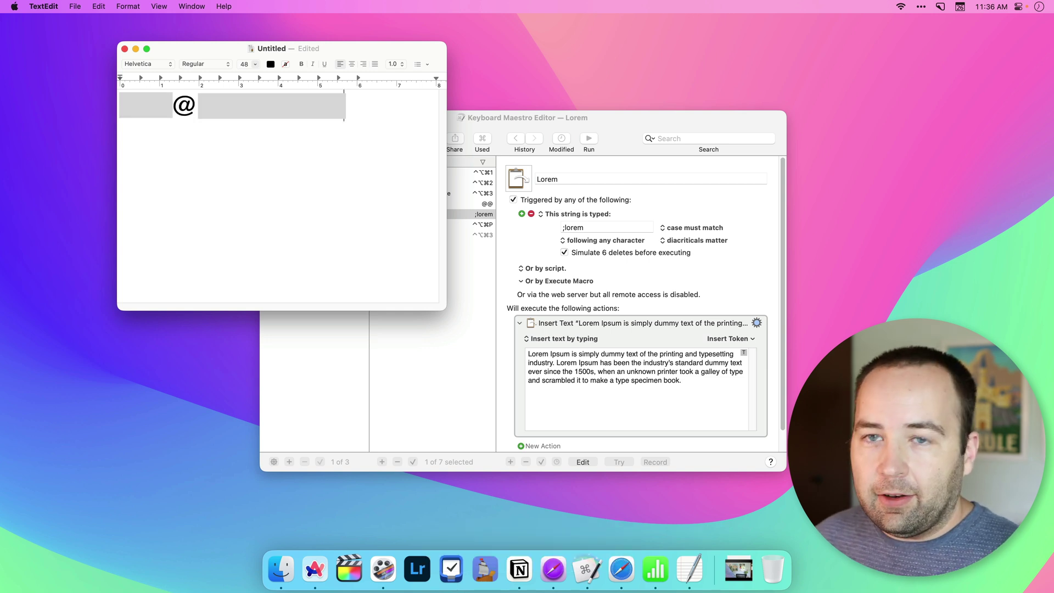
key(cmd+a)
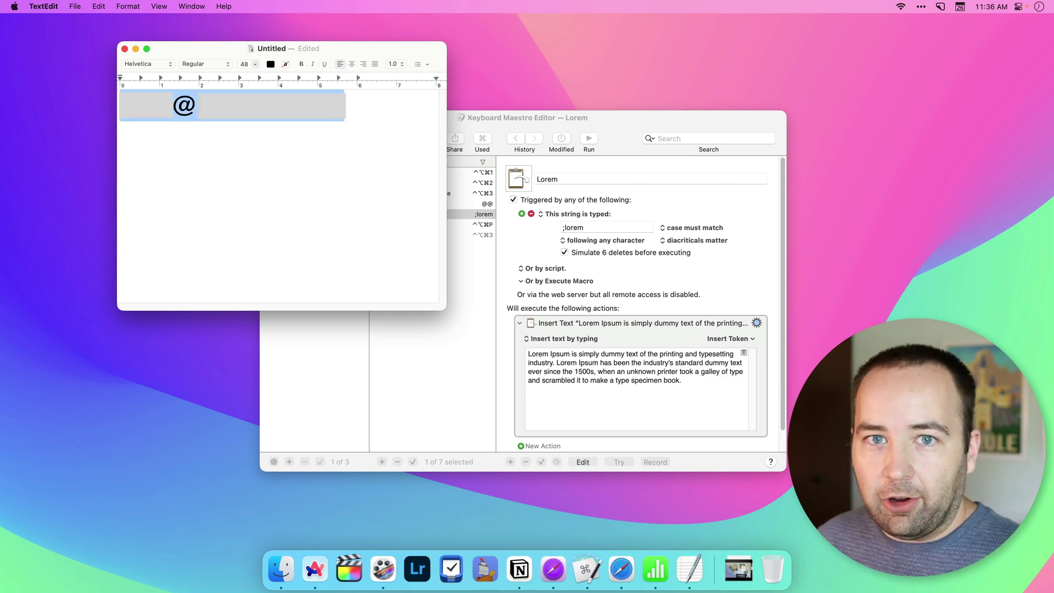
key(BackSpace)
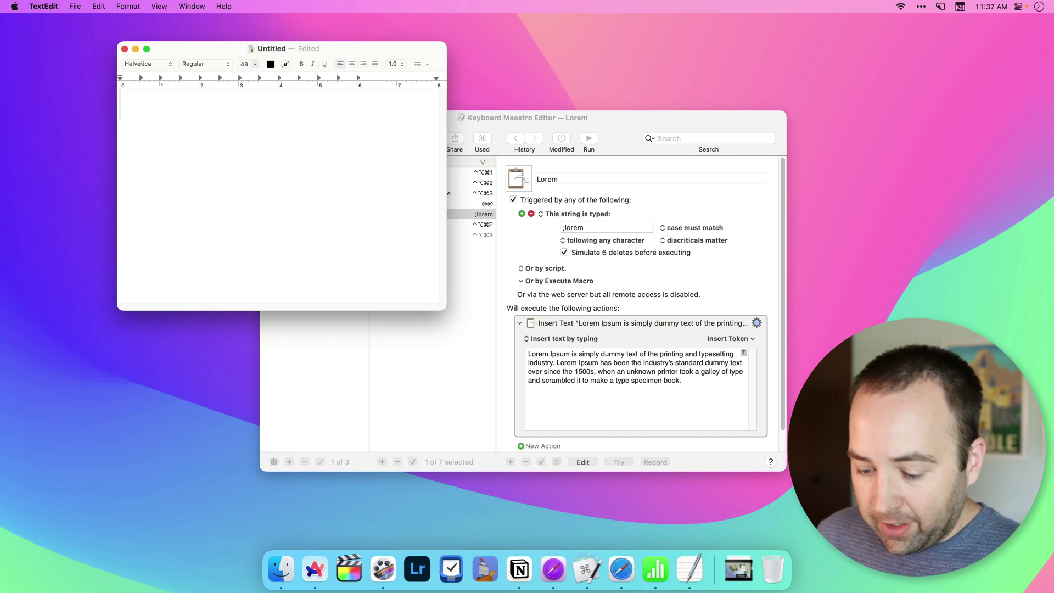
text(;lorem)
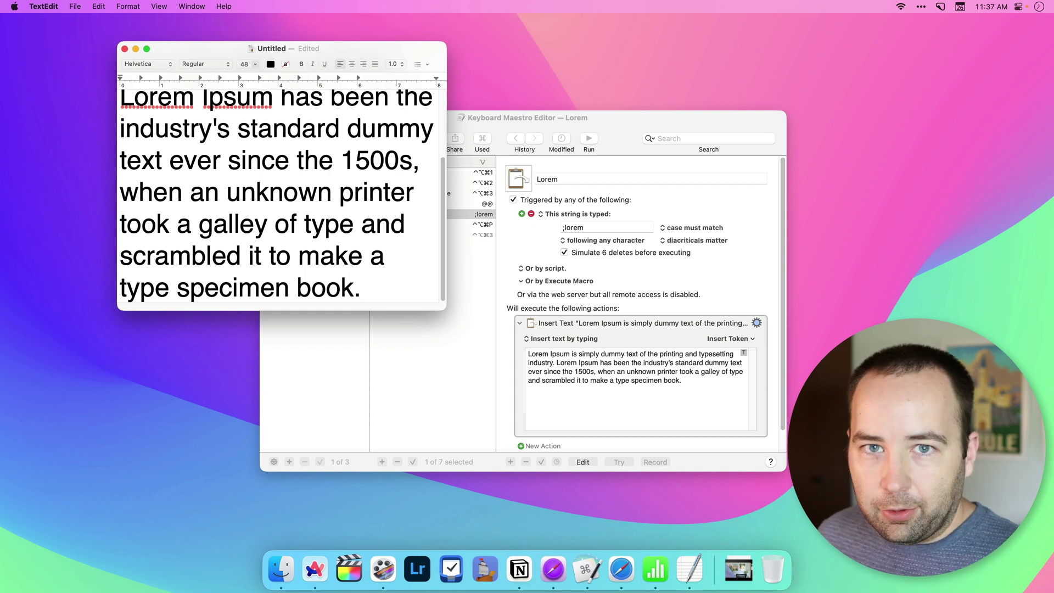
key(cmd+h)
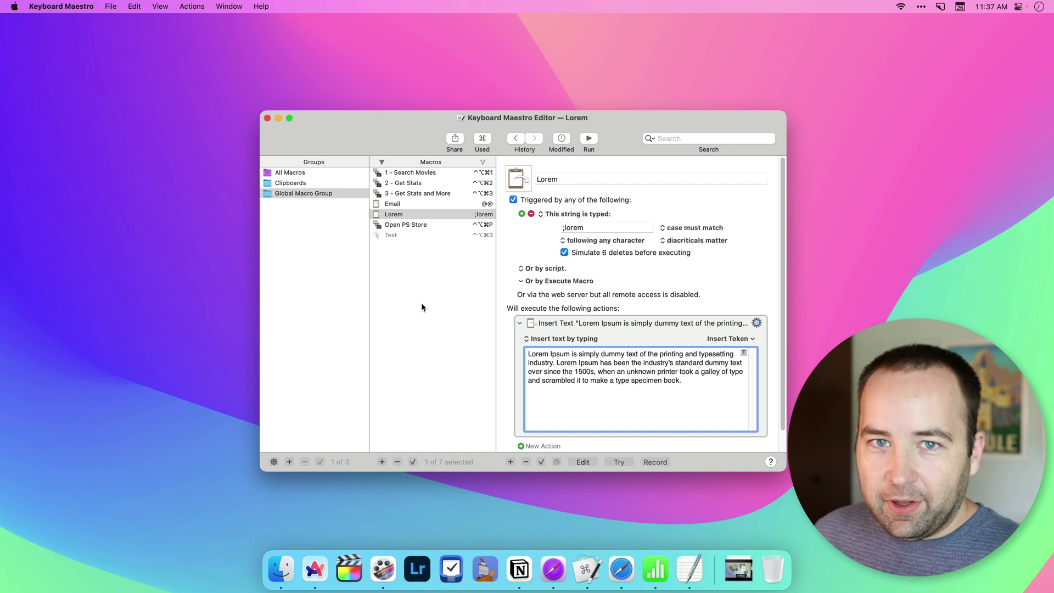
Step: Show the '1 - Search Movies' macro's actions, then bring the Film Stats 2010-2019 spreadsheet forward
click(423, 174)
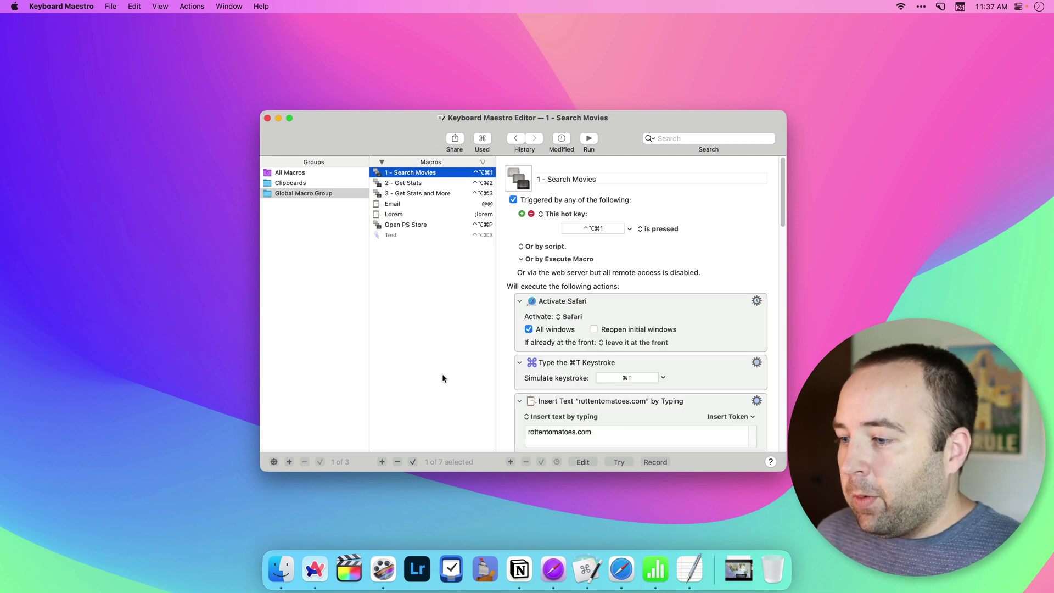
click(656, 570)
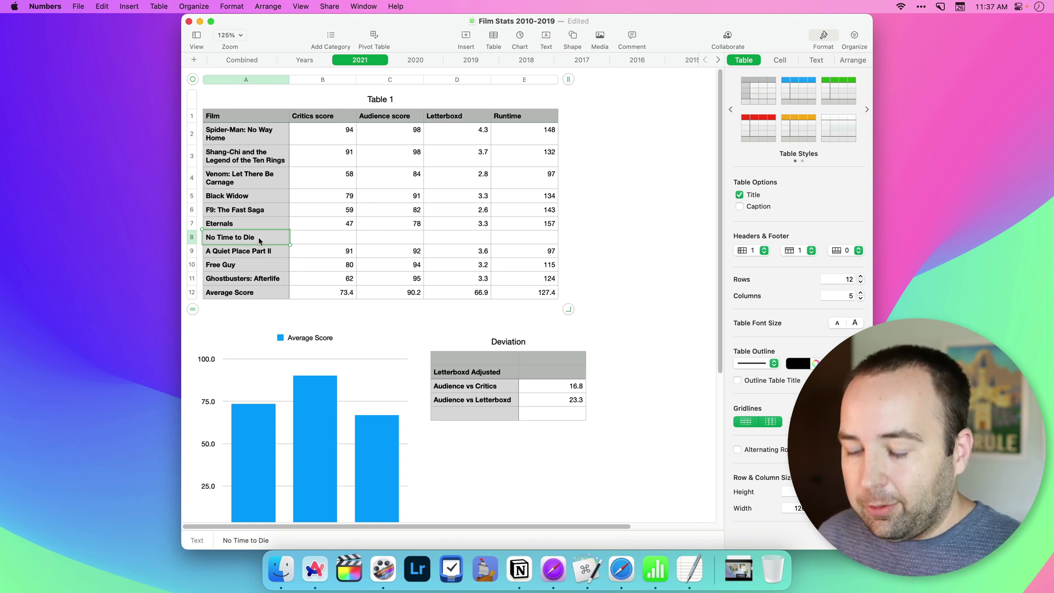
Step: Copy 'No Time to Die' from cell A8 and search Rotten Tomatoes for it via the macro
key(super+c)
click(308, 240)
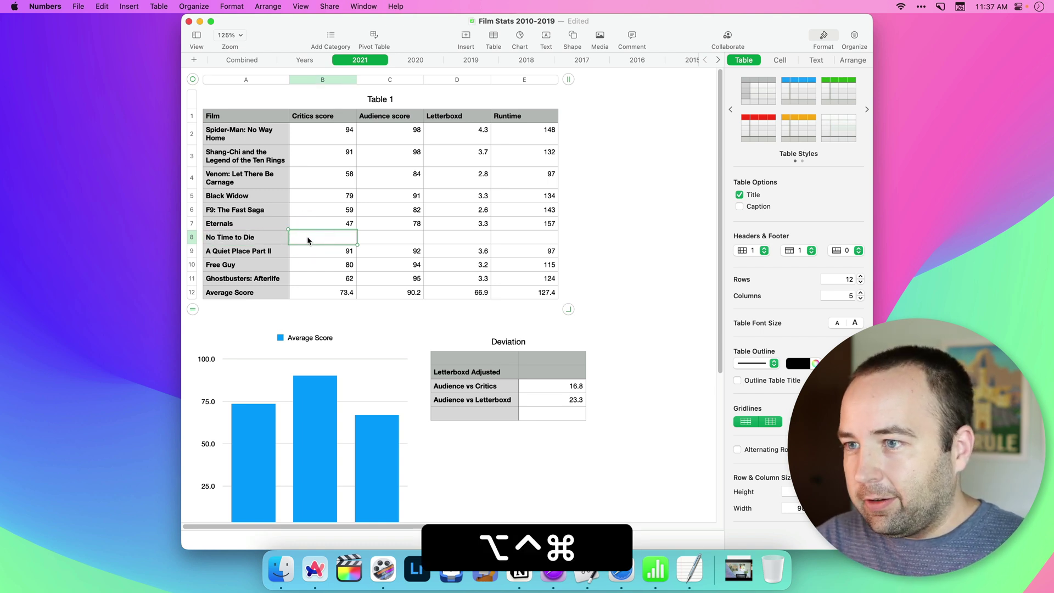
key(ctrl+alt+super+1)
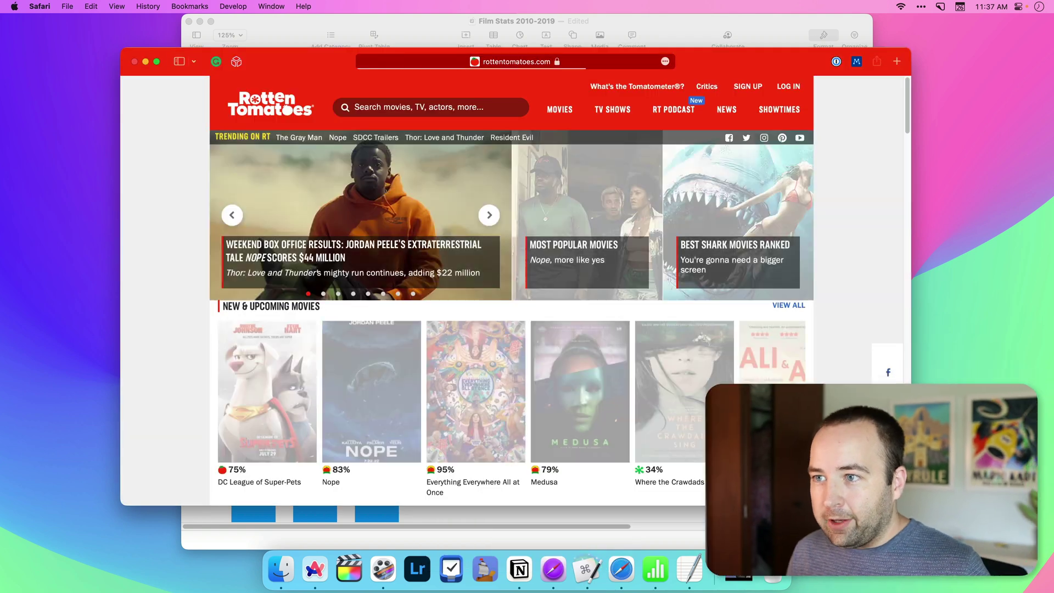
click(428, 107)
text(No Time to Die)
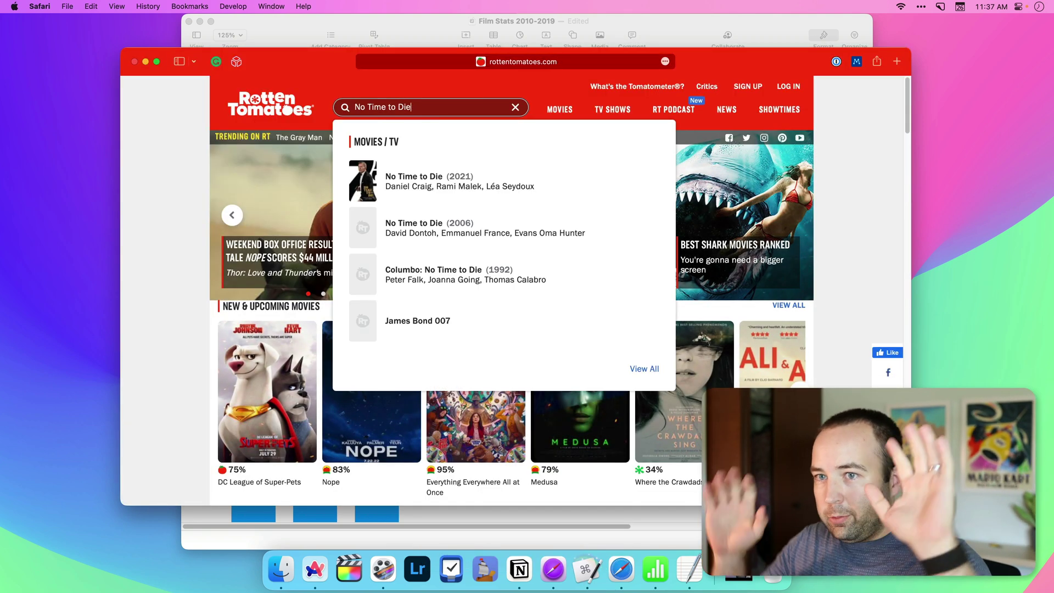
Step: Open No Time to Die (2021) on Letterboxd in a new tab, then its Rotten Tomatoes page
key(super+t)
text(letterboxd.com)
key(Return)
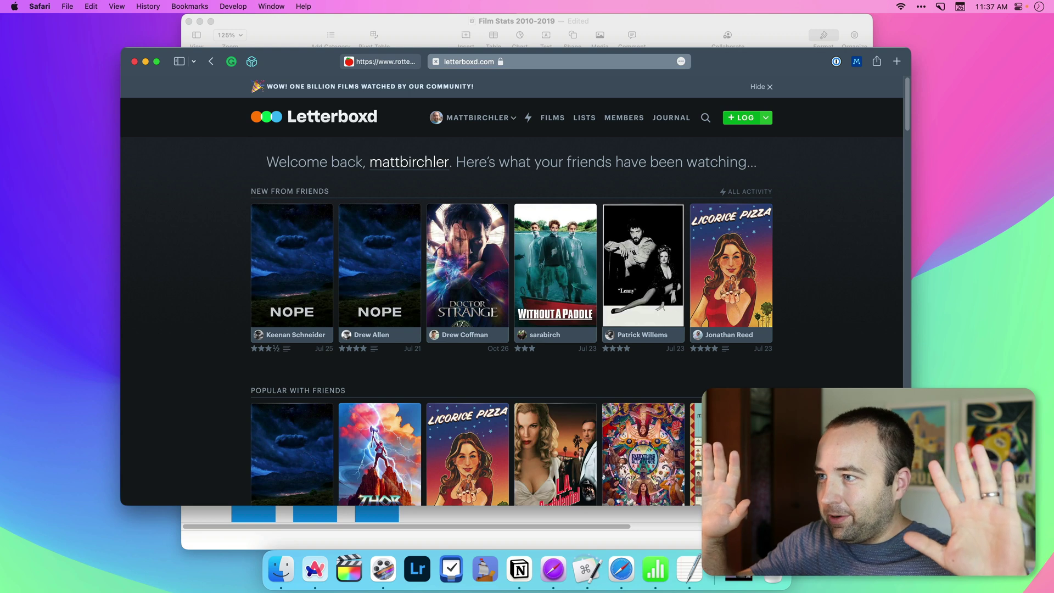
text(No Time to Die)
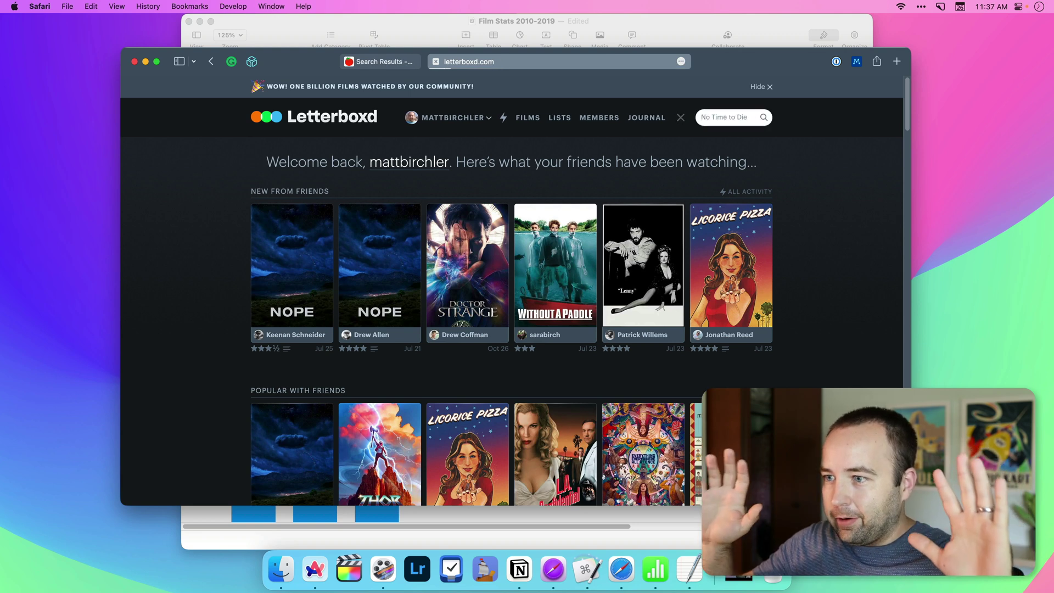
key(Return)
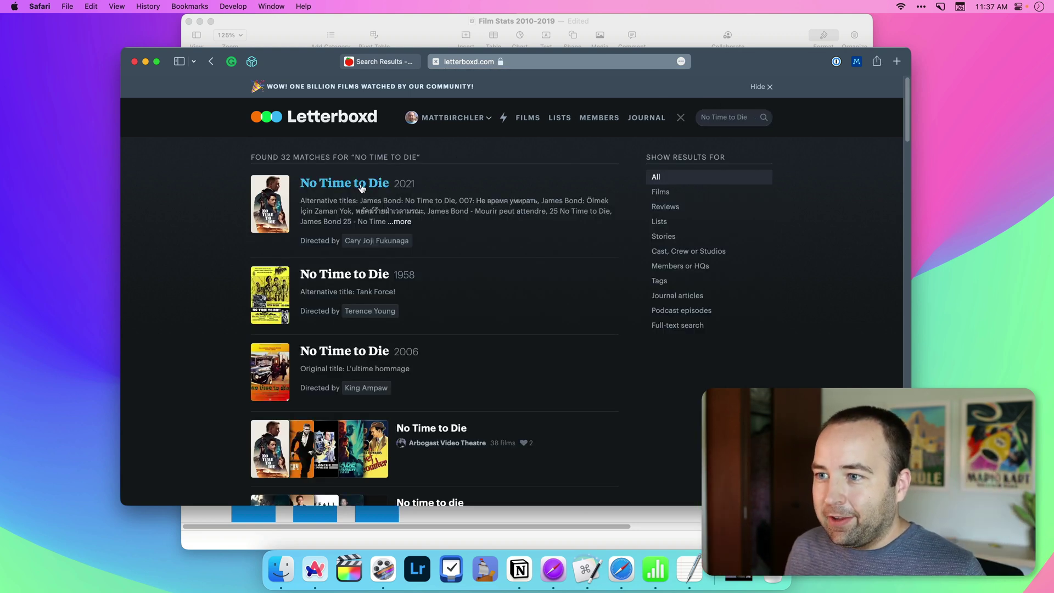
click(362, 188)
key(ctrl+shift+Tab)
click(357, 361)
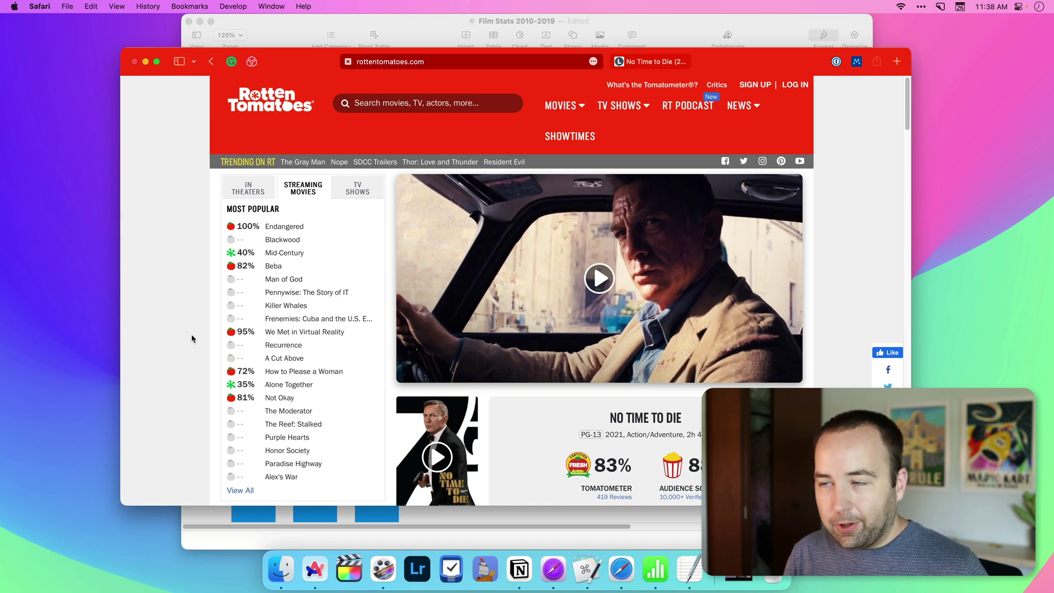
Step: Fill in No Time to Die's scores (83, 88, 3.5, 163), then screenshot the Numbers window
key(ctrl+alt+super+2)
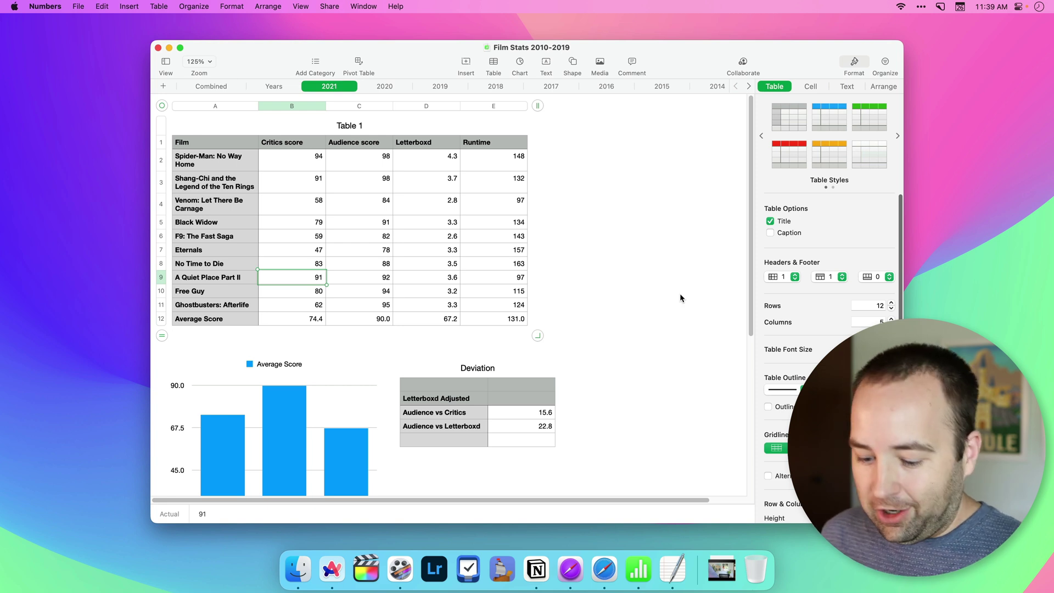
key(super+shift+4)
key(space)
click(604, 191)
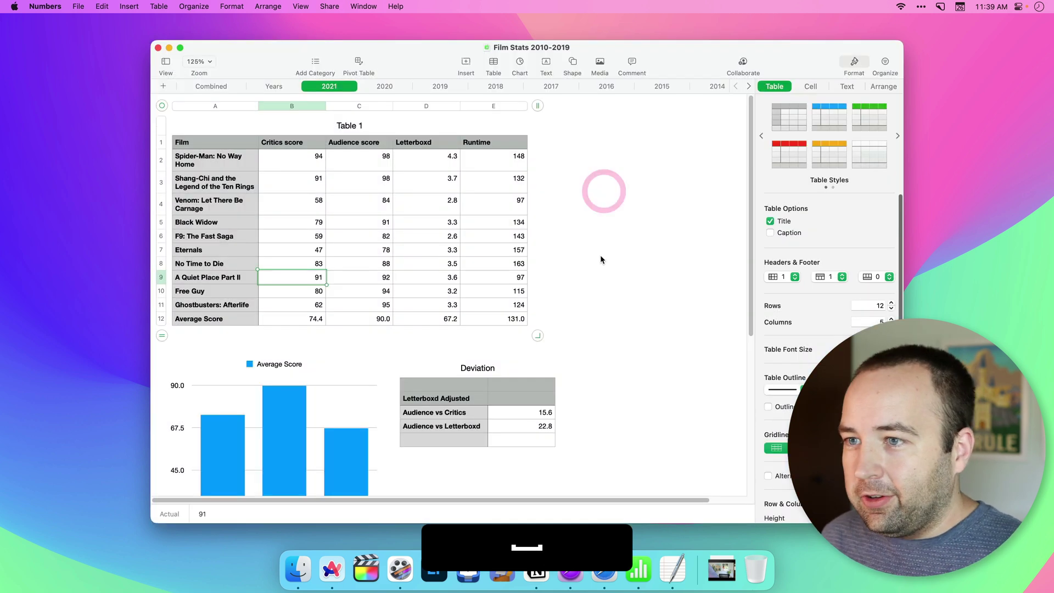
mouse_move(78, 503)
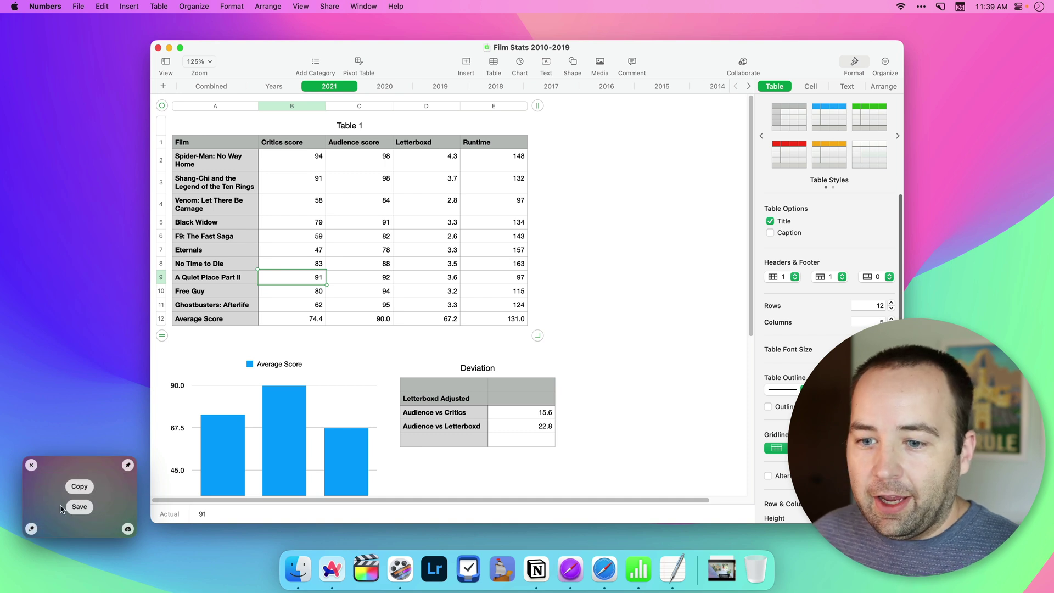
Step: Open the screenshot for annotation and draw an arrow pointing at the Runtime value 148
click(32, 528)
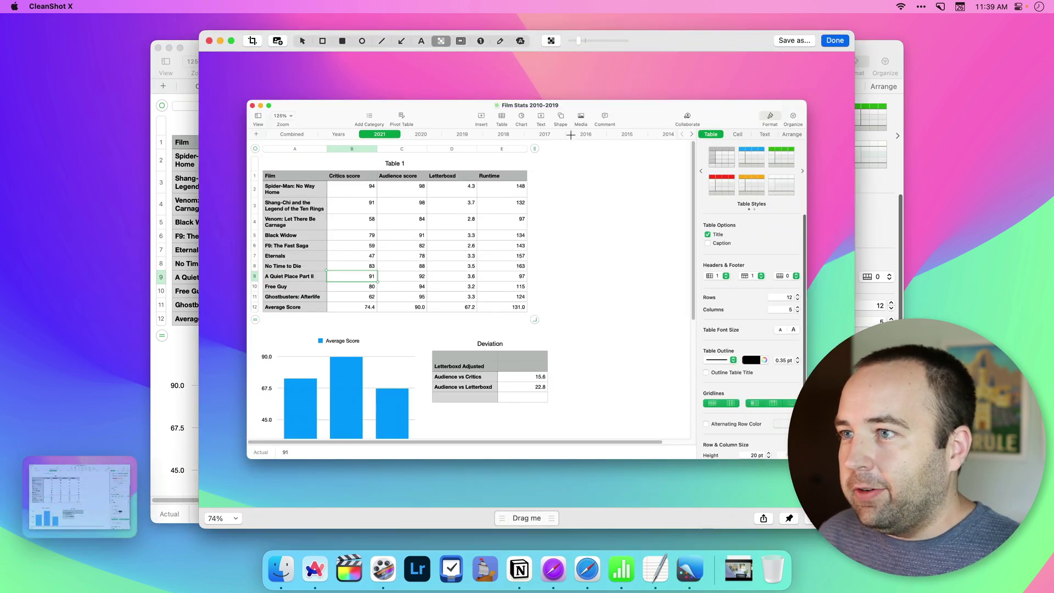
click(402, 40)
drag(628, 146, 532, 187)
Step: Pixelate the table's data cells and adjust the pixelation strength
click(441, 41)
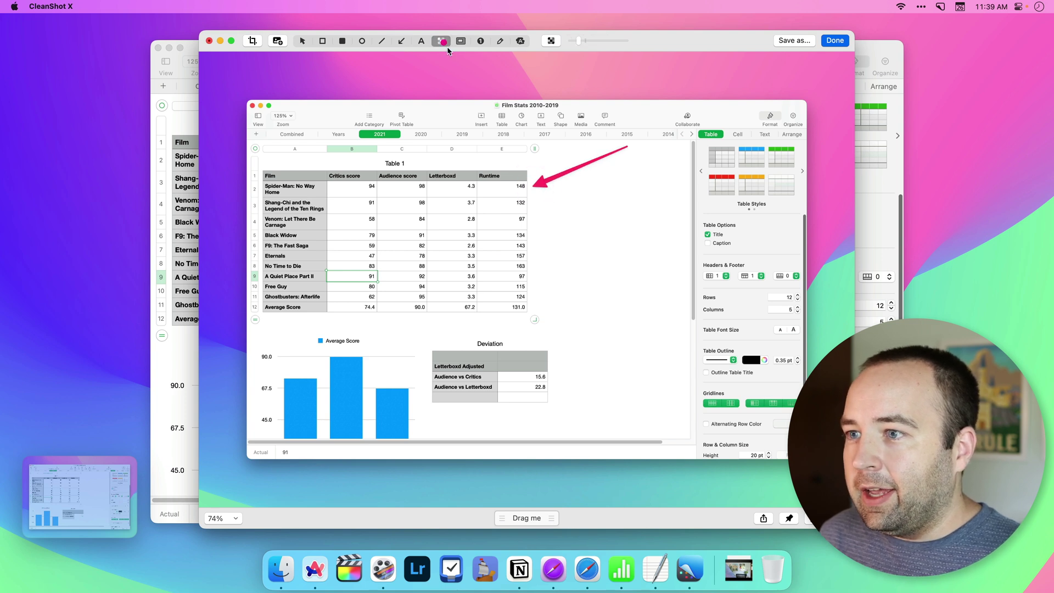
drag(324, 182, 529, 314)
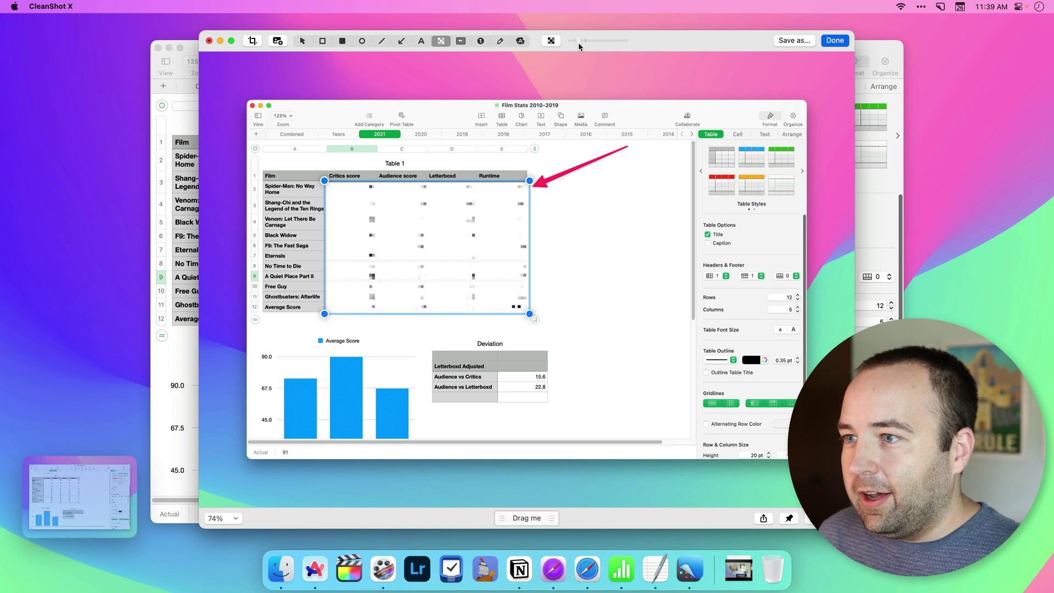
mouse_move(579, 41)
mouse_down()
mouse_move(610, 42)
mouse_move(575, 44)
mouse_up()
click(463, 86)
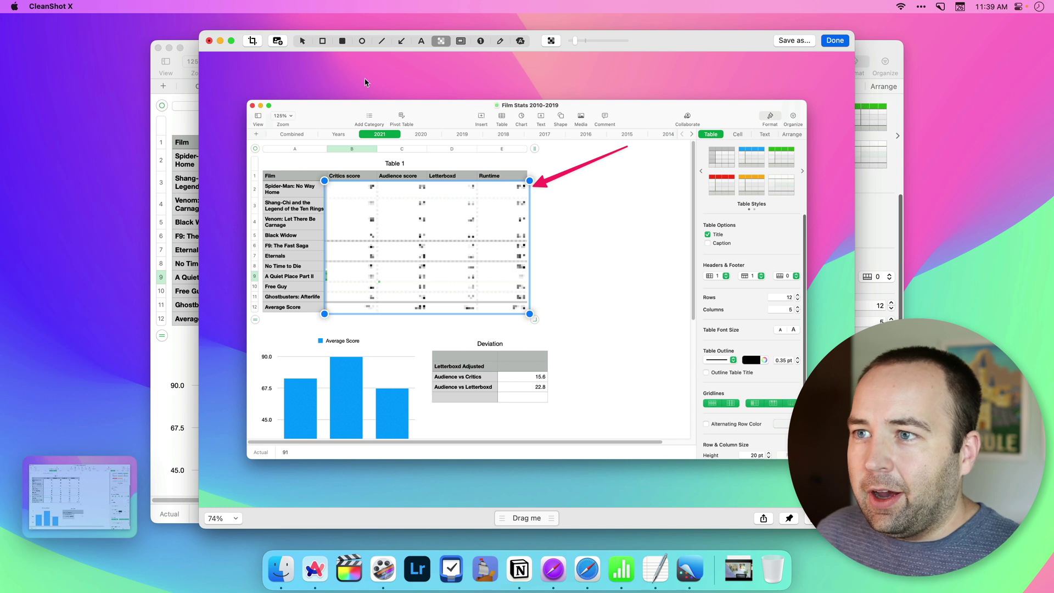
Step: Box the Film column in red and the Letterboxd and Runtime values in green
click(322, 41)
drag(256, 160, 330, 326)
click(551, 40)
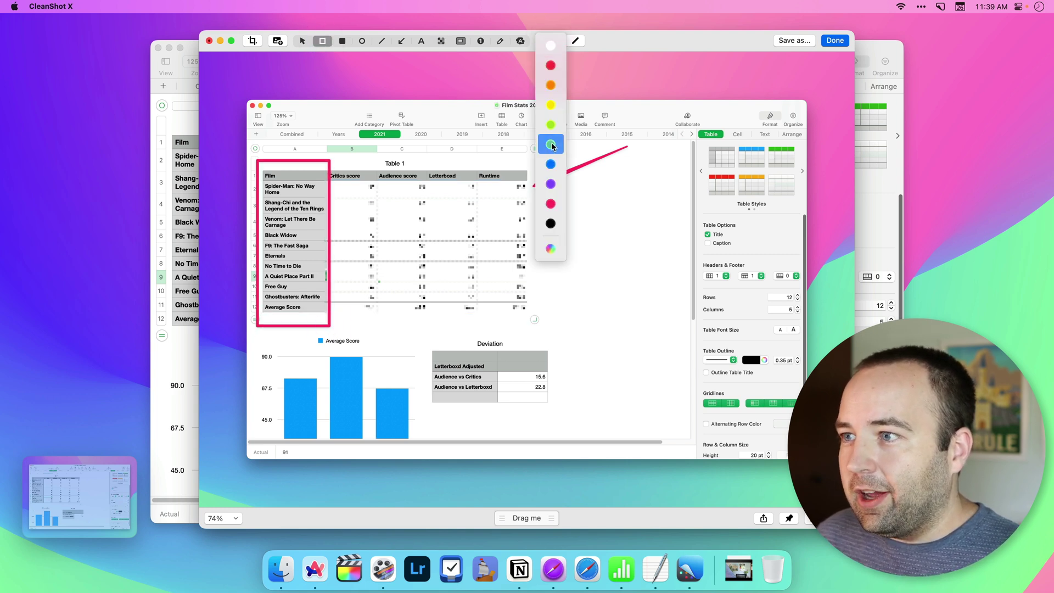
click(551, 144)
drag(449, 200, 540, 323)
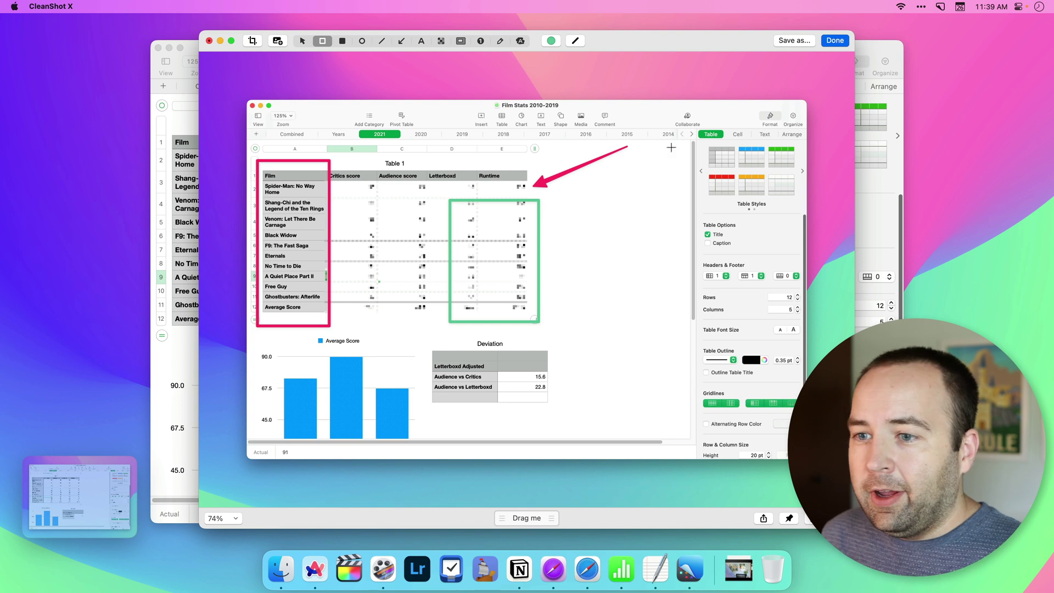
Step: Close the annotation editor, take a full-screen screenshot, copy it and dismiss its preview
click(832, 40)
mouse_move(88, 505)
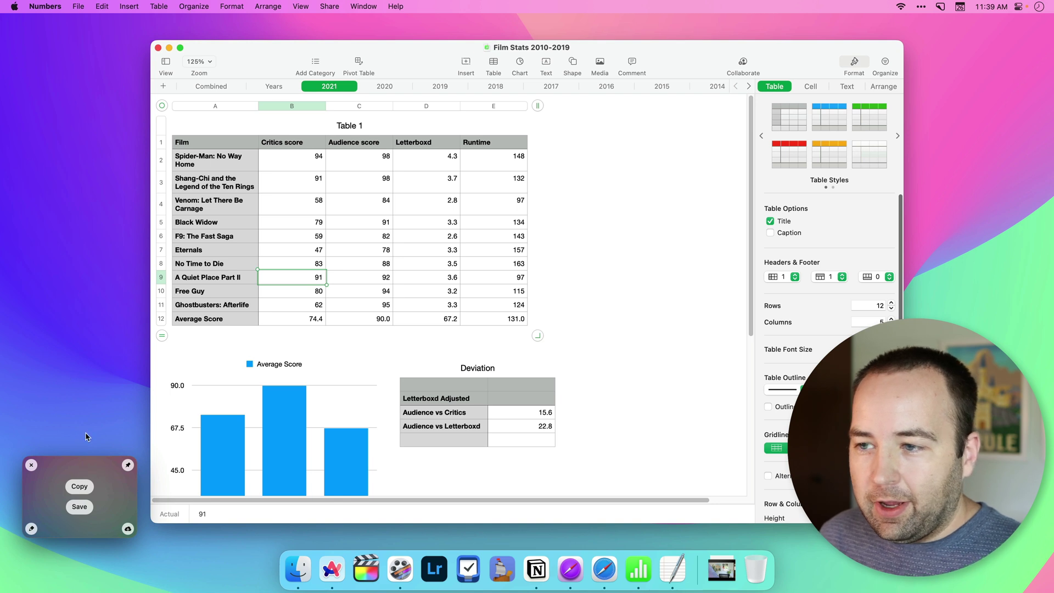
click(679, 271)
key(shift+super+3)
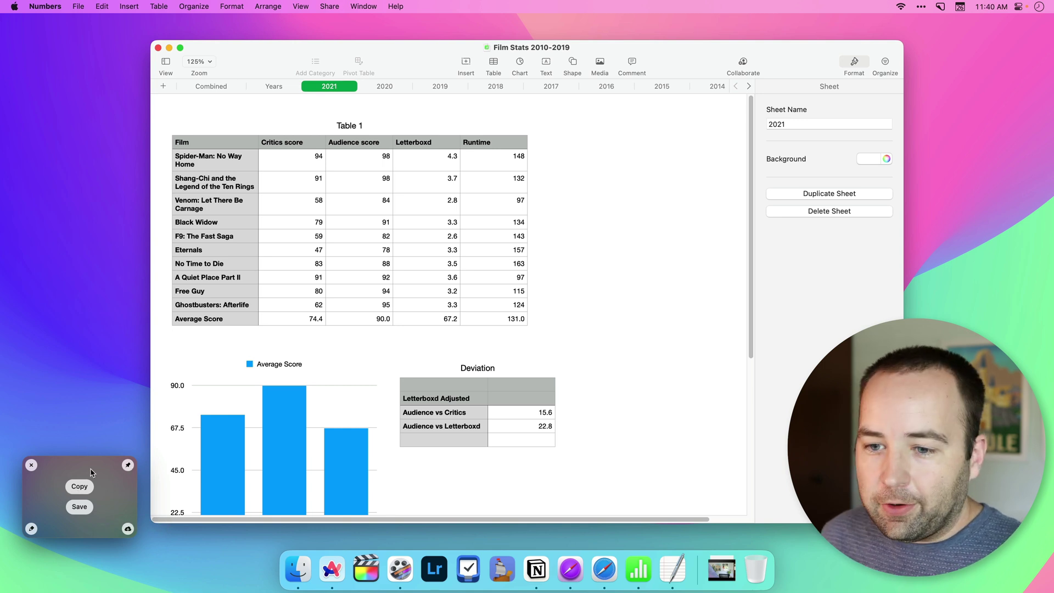
click(79, 486)
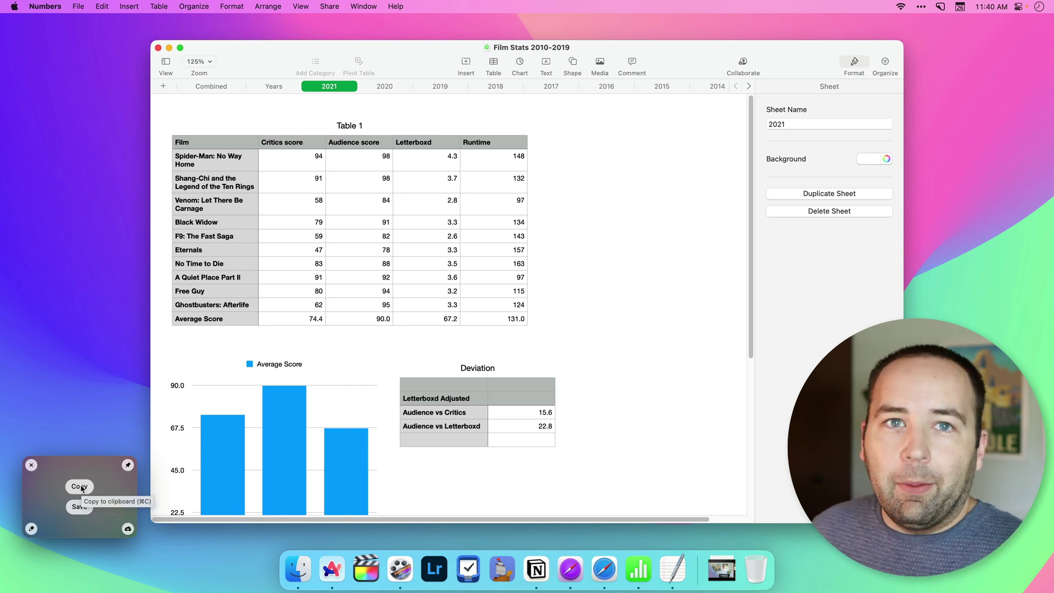
click(31, 466)
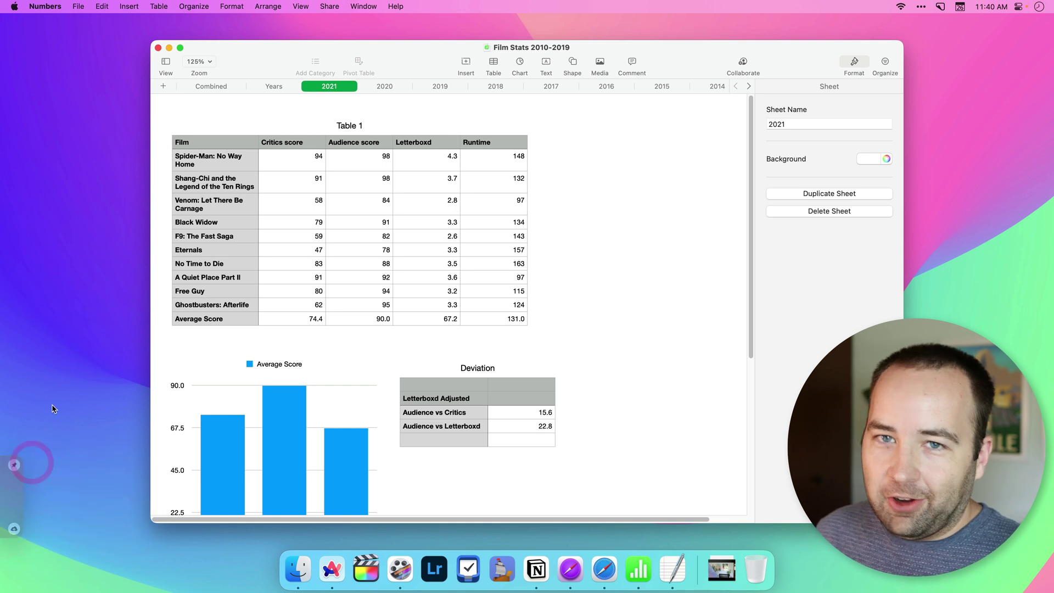
click(648, 298)
Step: Capture the words 'Black Widow' from the table as copyable text with OCR
key(shift+super+5)
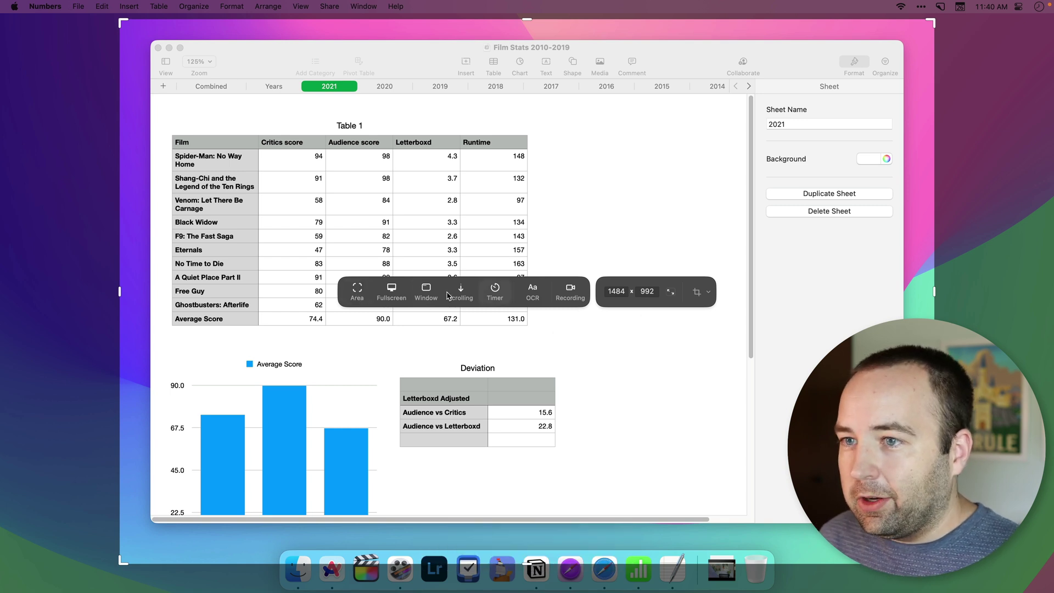
drag(123, 25, 174, 222)
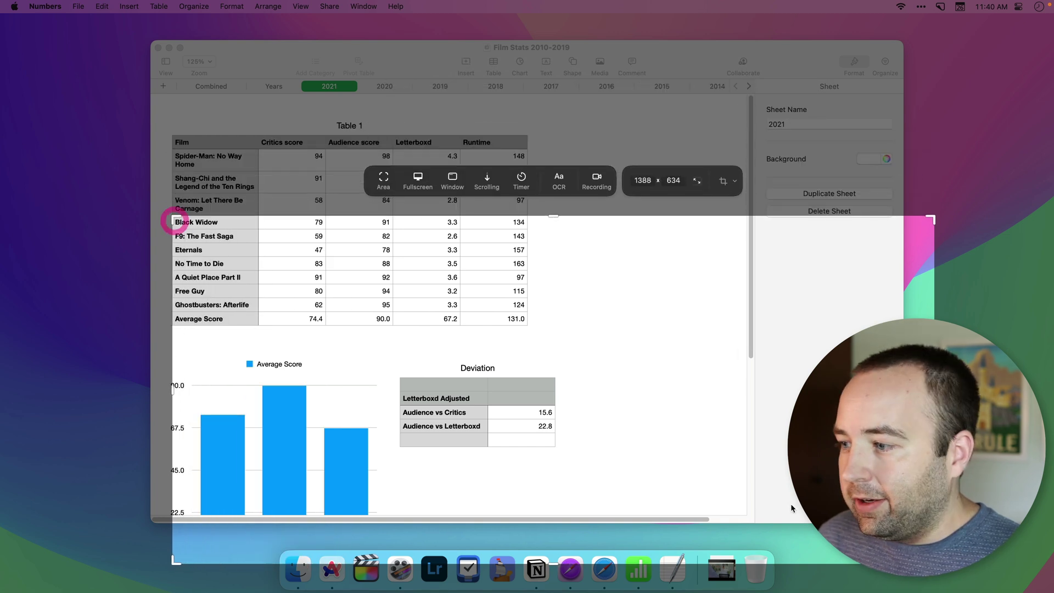
drag(932, 561, 222, 228)
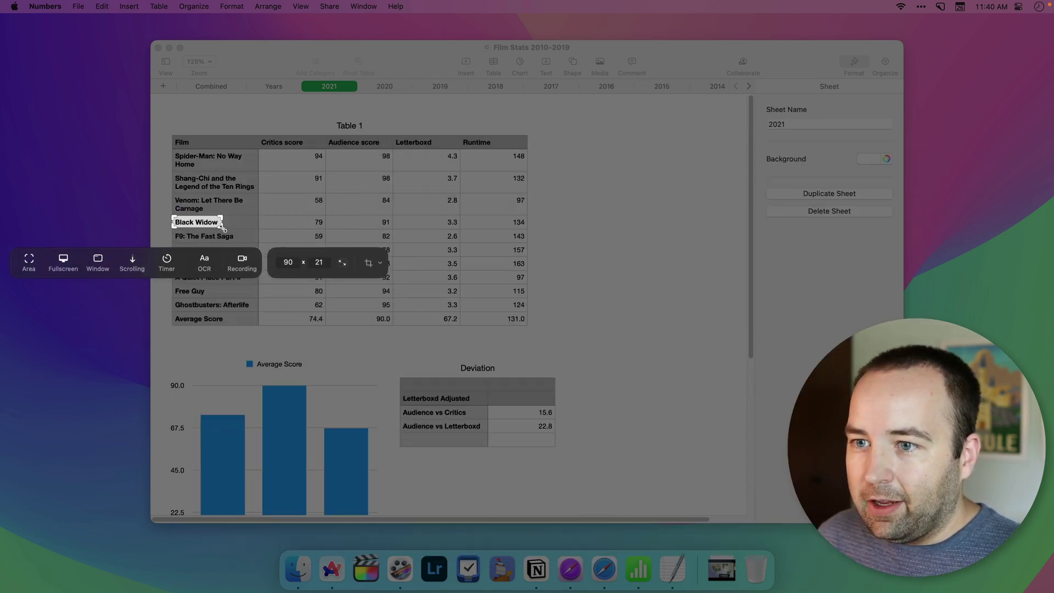
click(204, 267)
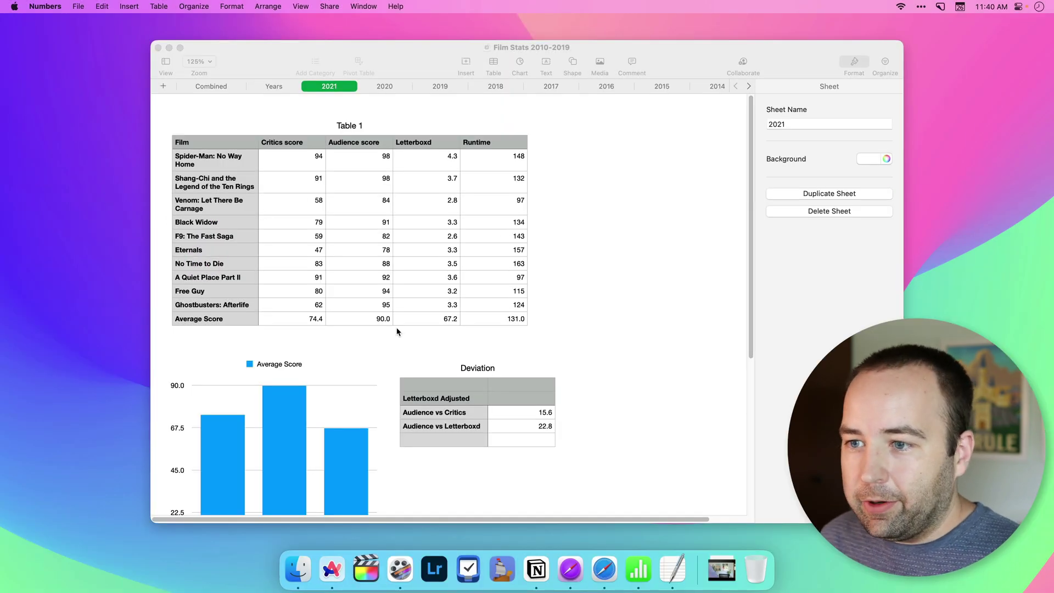
Step: Test-paste the text into cell A11, then undo to restore Ghostbusters: Afterlife
click(196, 308)
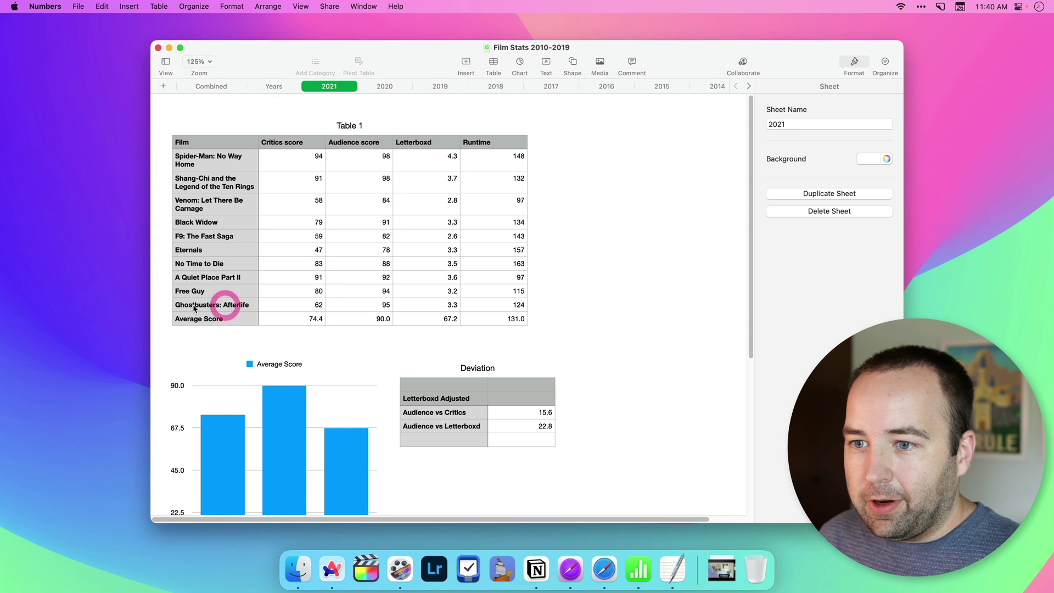
key(cmd+v)
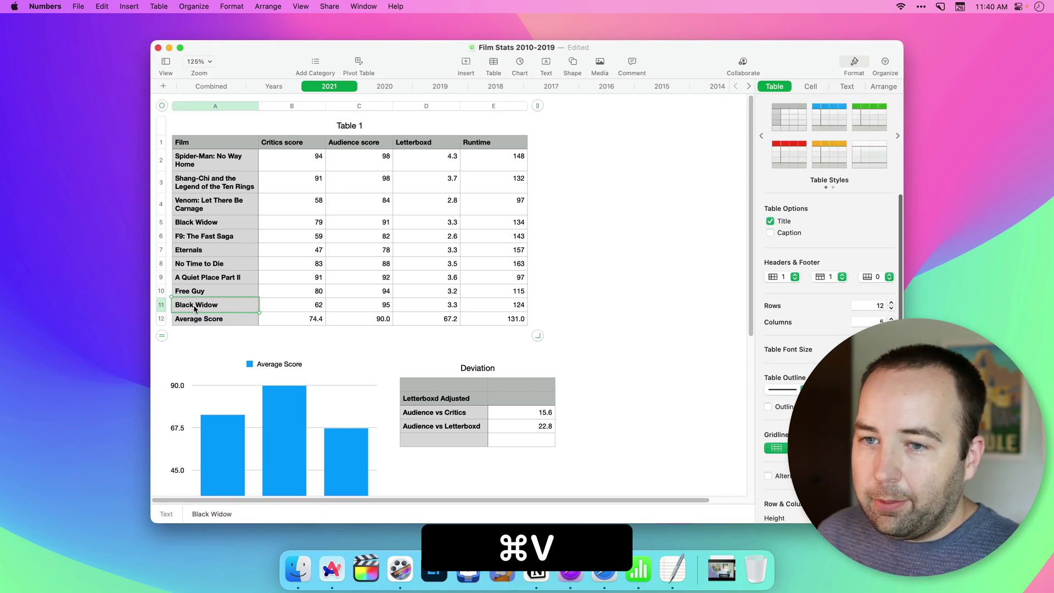
key(cmd+z)
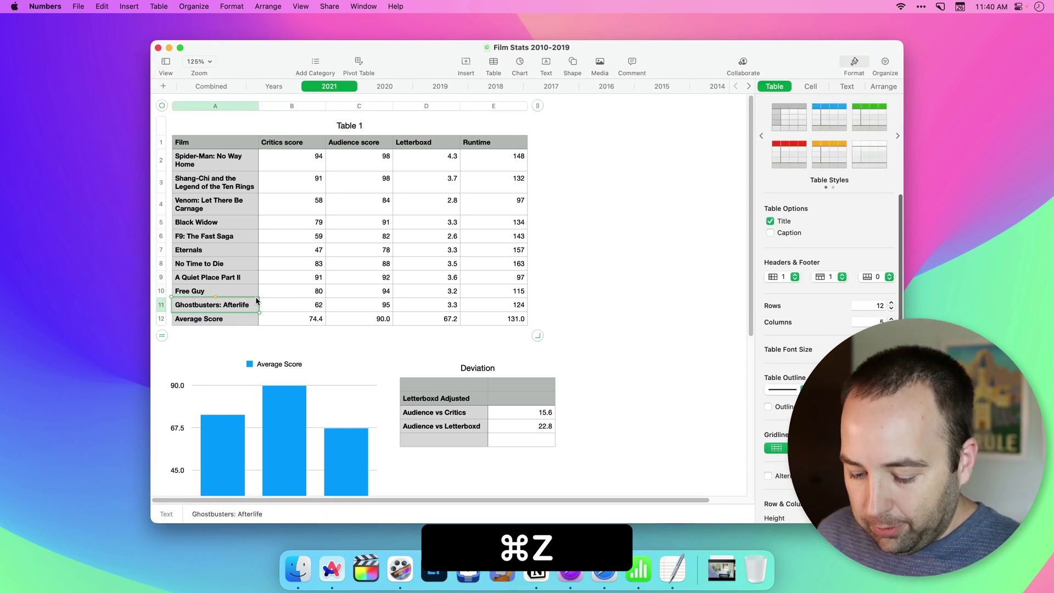
key(cmd+shift+5)
Step: Mark a screenshot area over the table and its title, then cancel the capture
drag(173, 215, 628, 448)
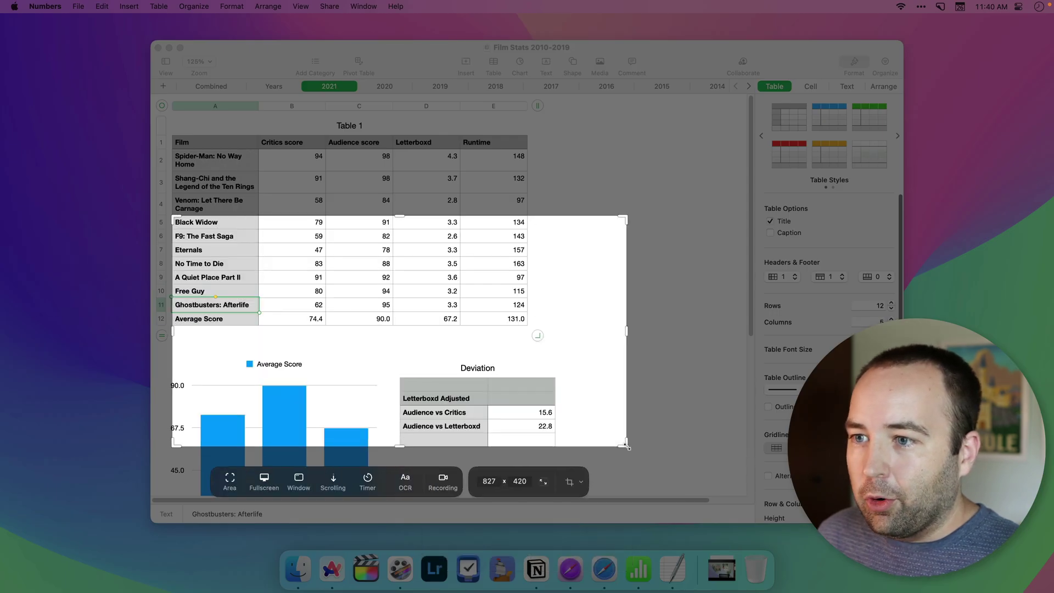
drag(174, 219, 116, 89)
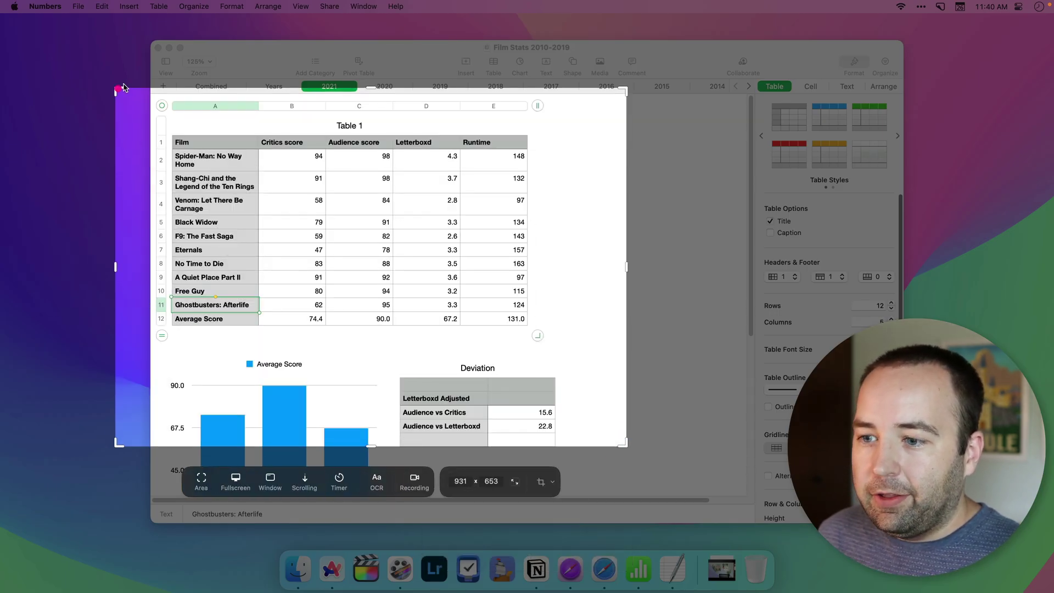
key(Escape)
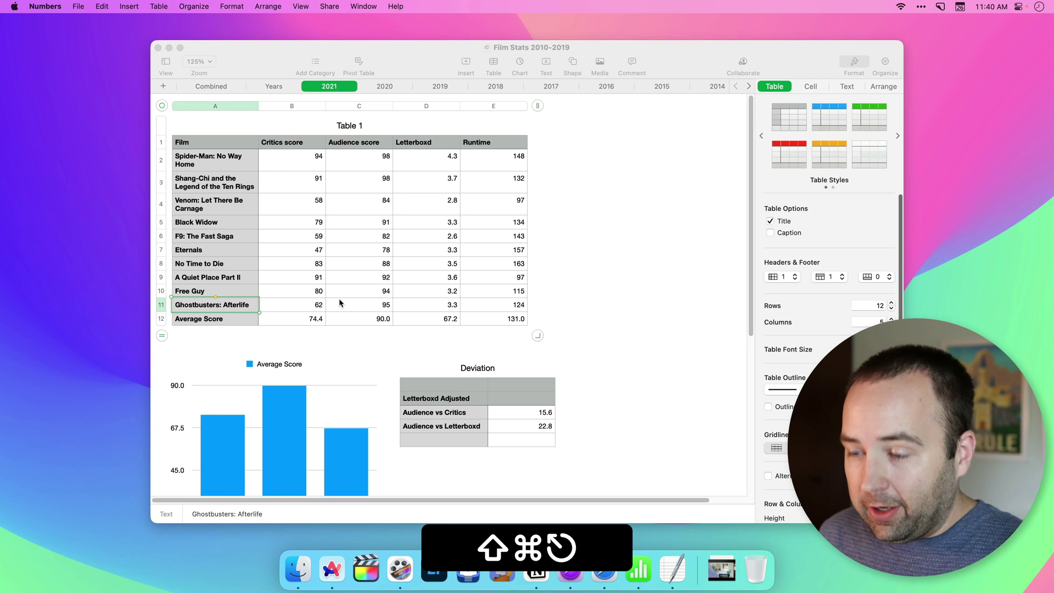
Step: Outline a Freeform 984 × 747 recording area covering the table and the chart's top
key(shift+super+6)
drag(135, 31, 570, 388)
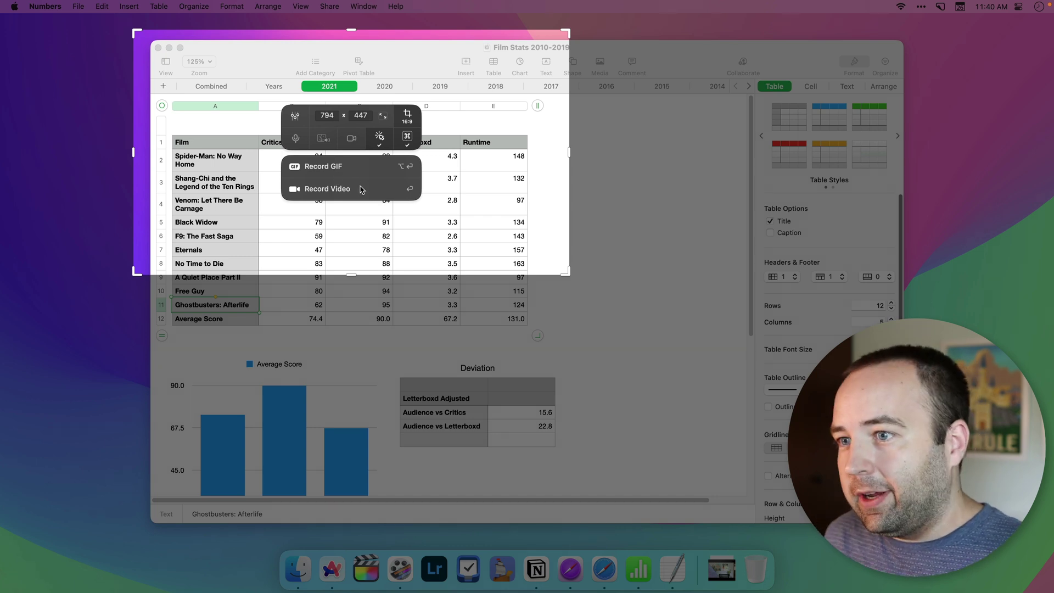
click(419, 117)
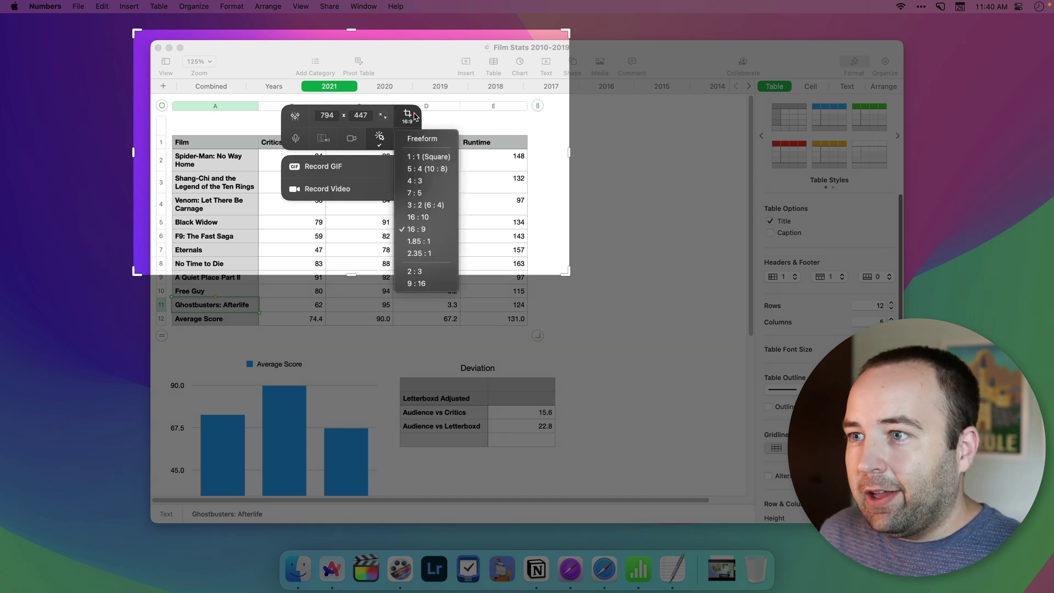
click(408, 115)
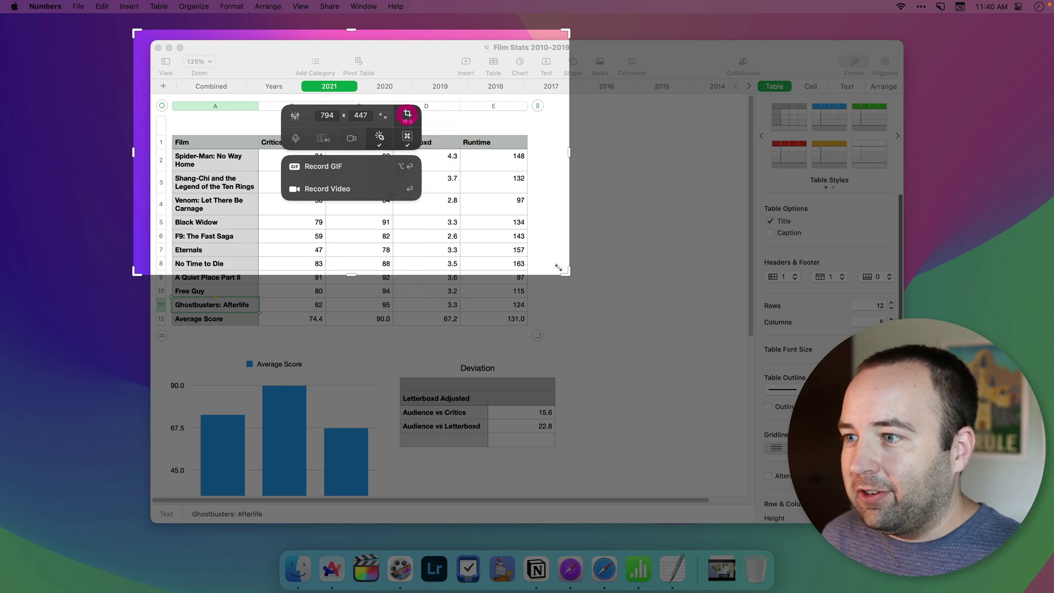
drag(412, 273, 472, 378)
click(498, 165)
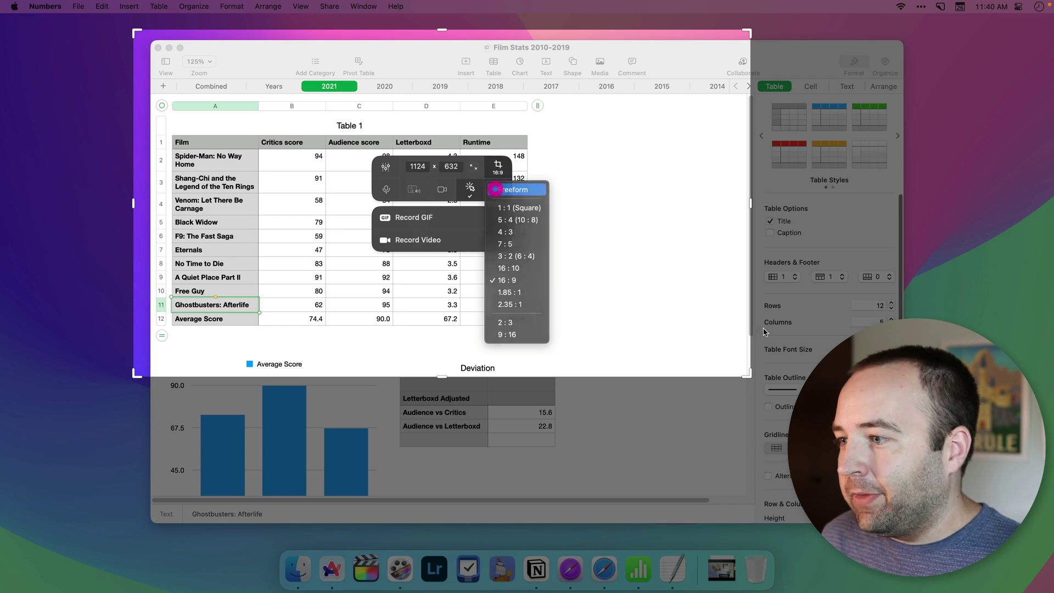
click(513, 189)
drag(747, 375, 670, 438)
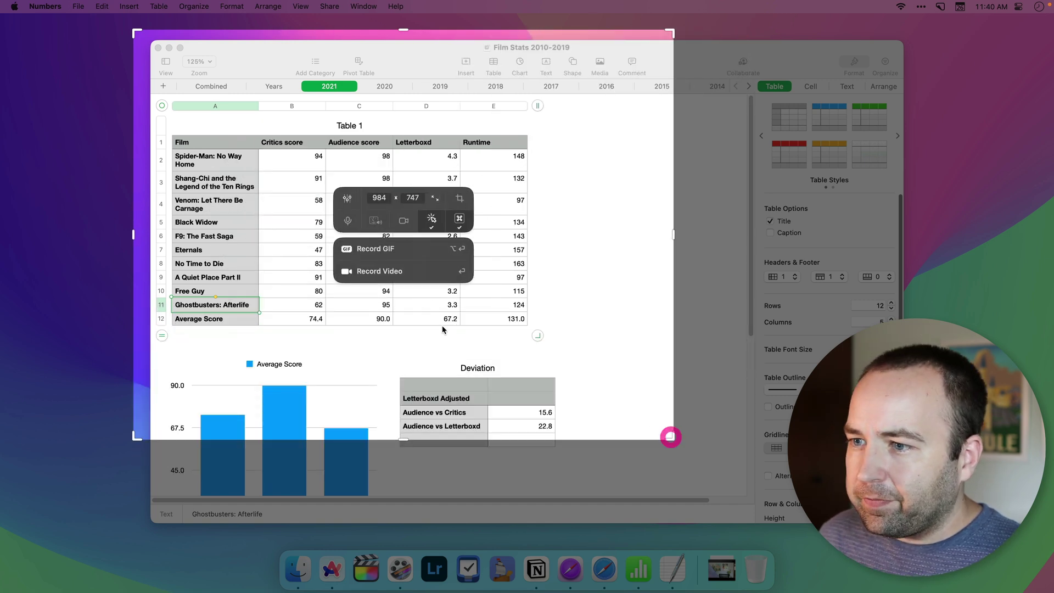
Step: Record moving the Numbers window and typing then undoing 'testing text' in A11, and open the clip
click(411, 277)
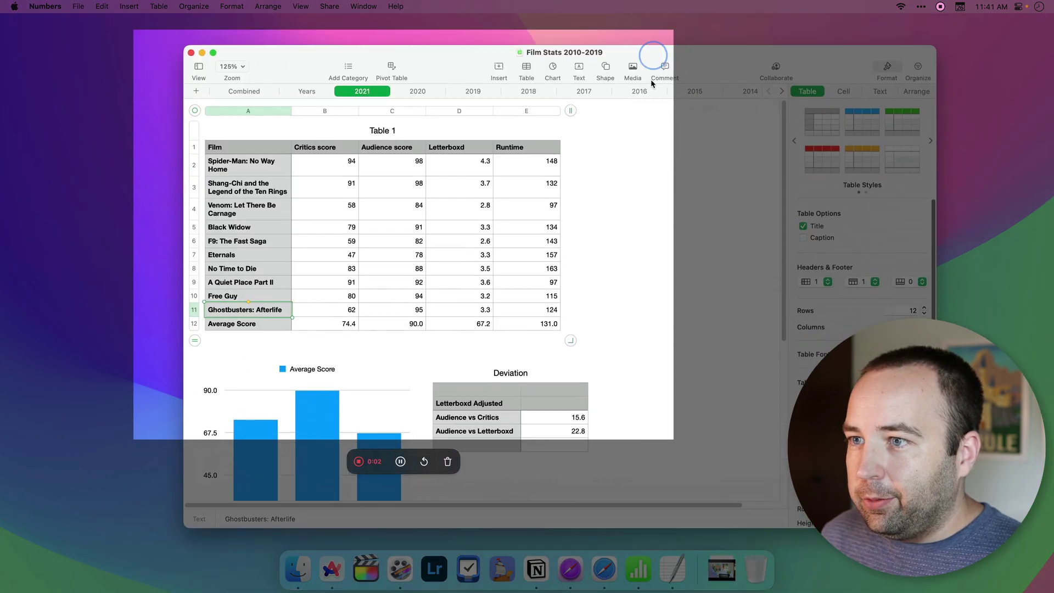
drag(643, 52, 442, 82)
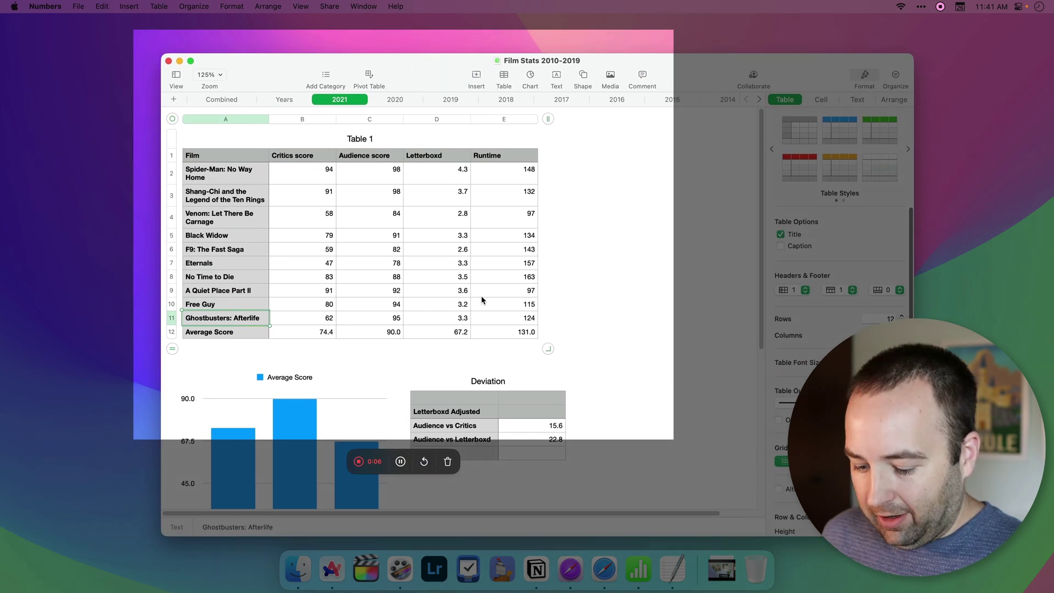
text(t)
text(esting text)
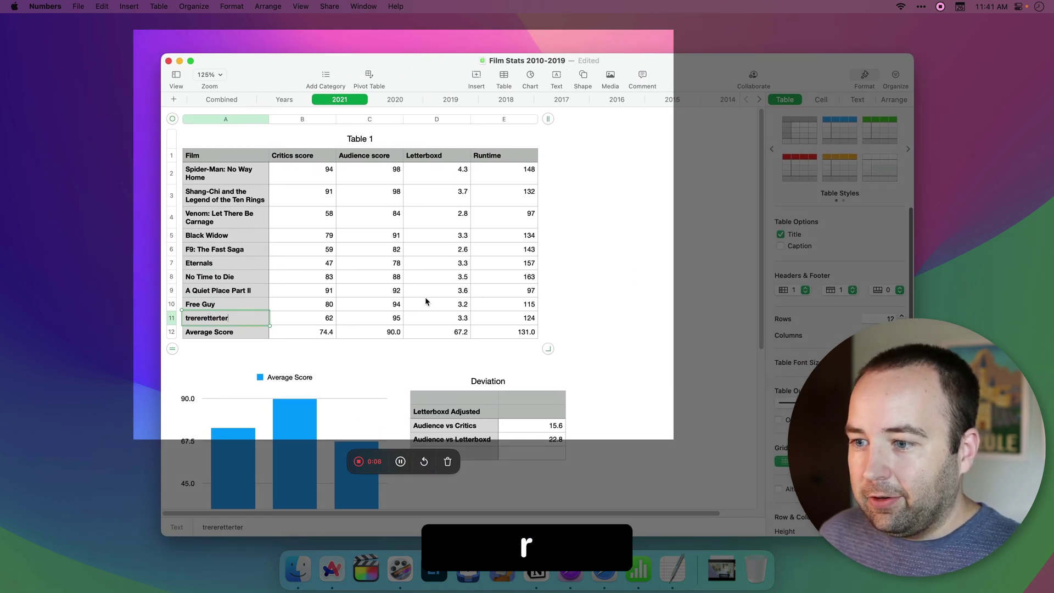
key(super+z)
click(369, 456)
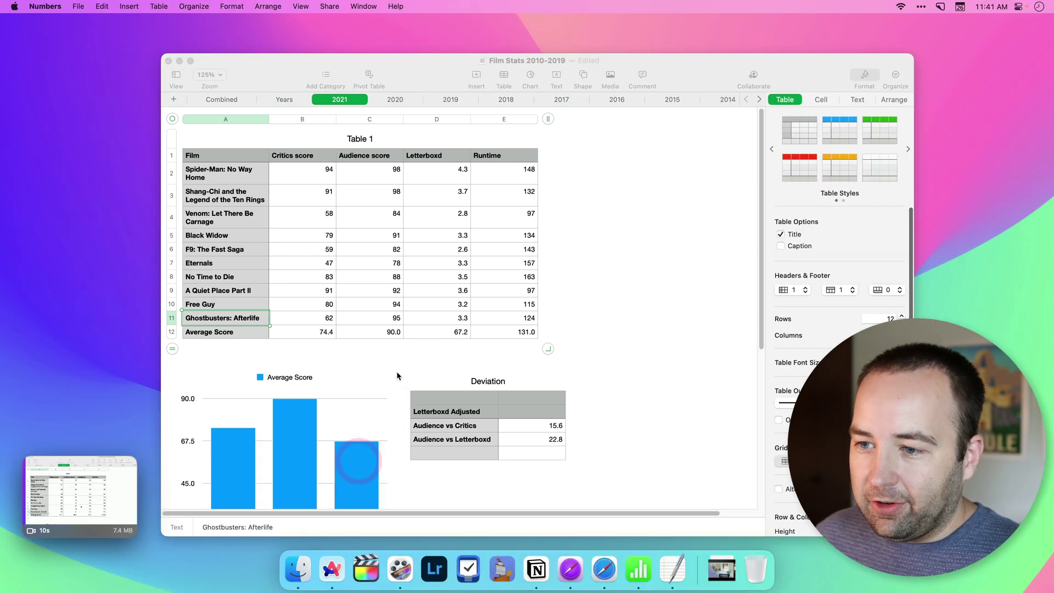
click(32, 527)
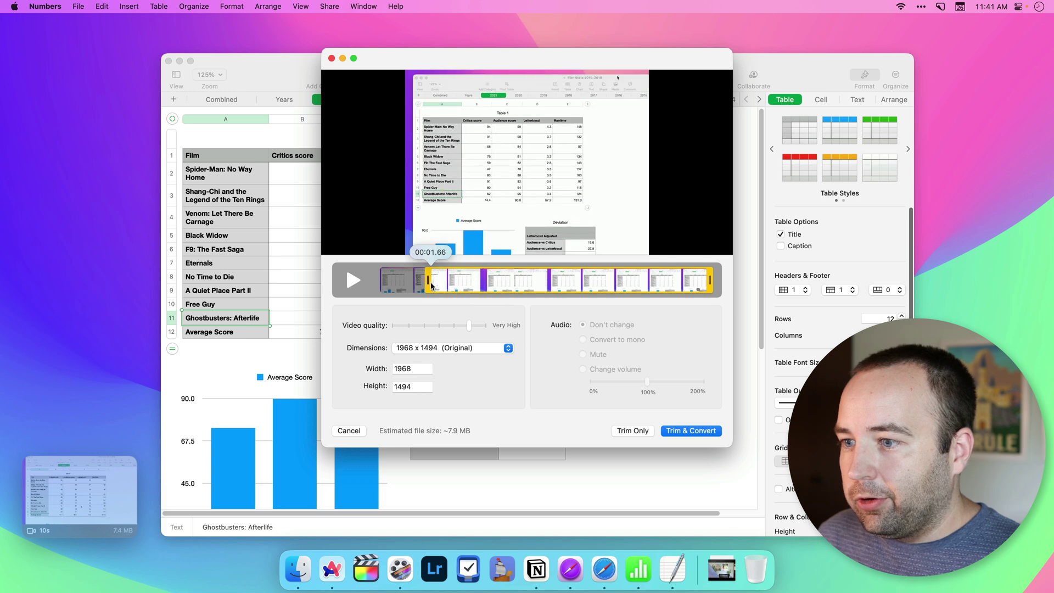
click(404, 349)
click(350, 350)
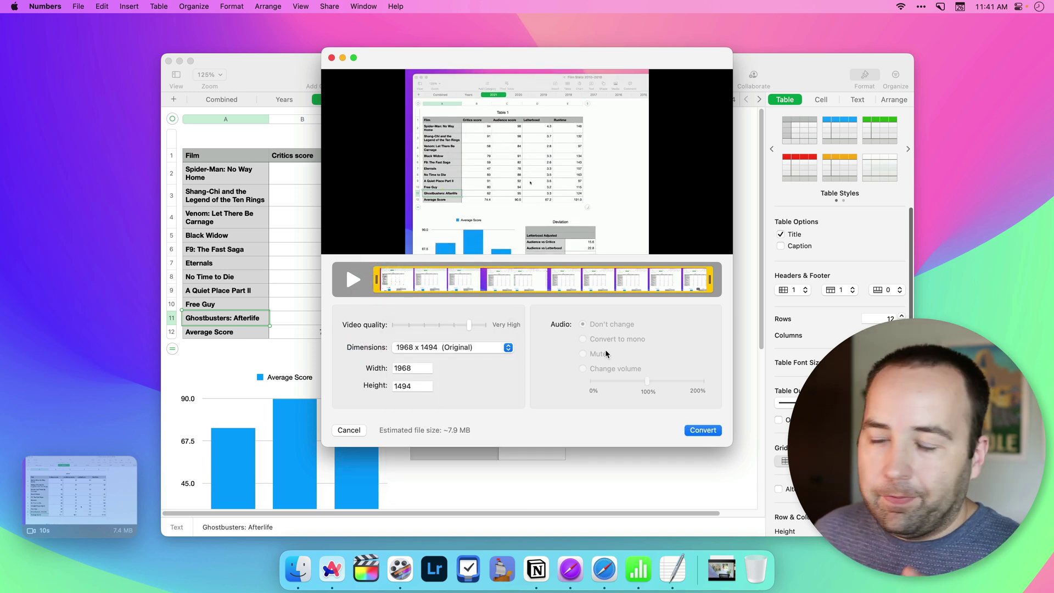
click(350, 431)
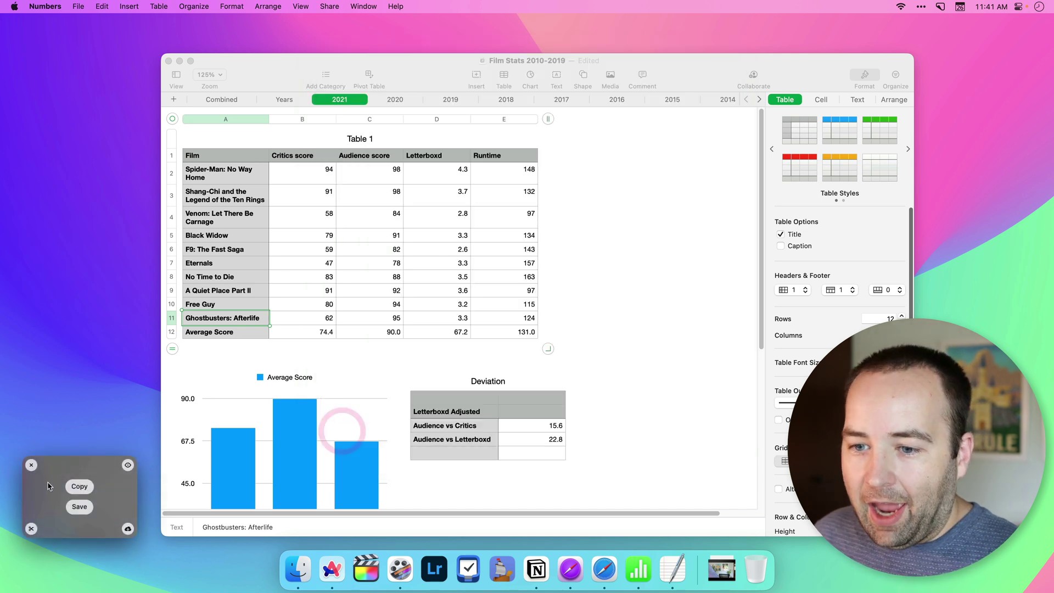
Step: Reactivate the Numbers window and deselect the table to show the 2021 sheet options
click(615, 342)
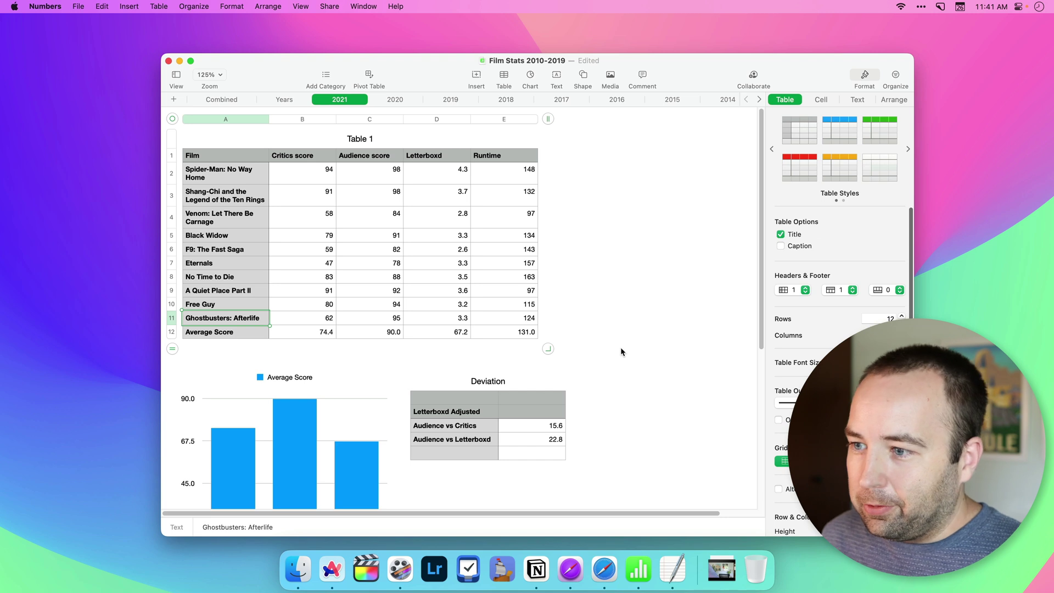
click(619, 333)
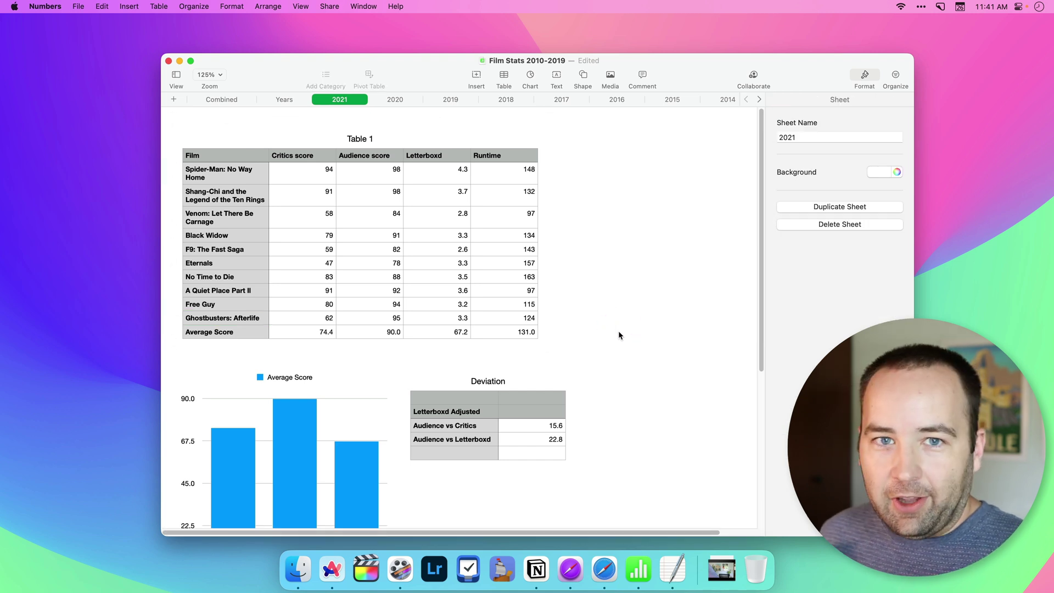